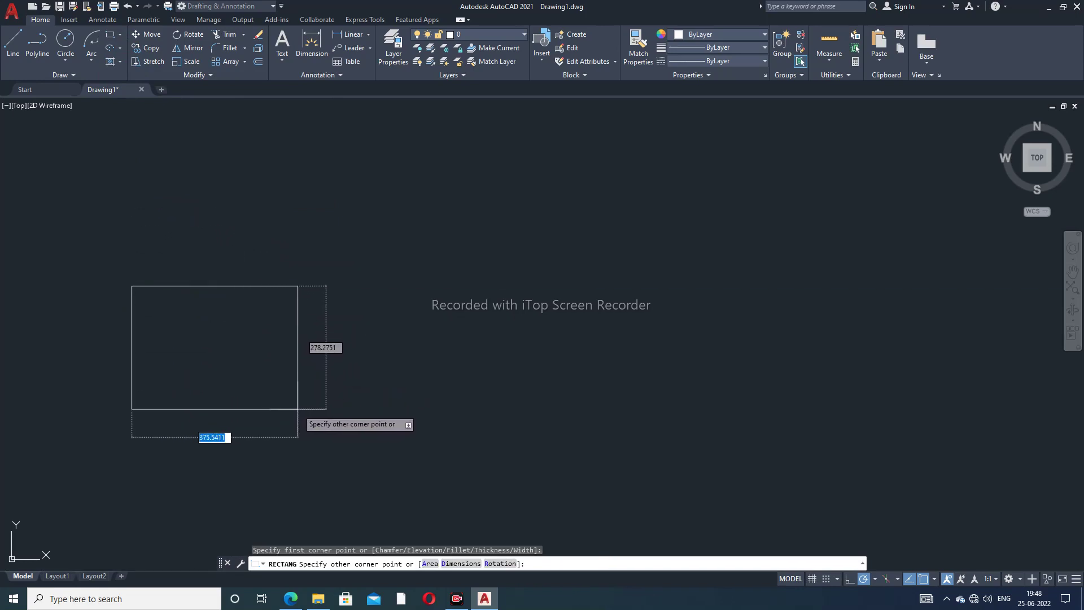
Draw two separate rectangles, the first about 376 by 278 units and the second above and to the right of it.
click(298, 408)
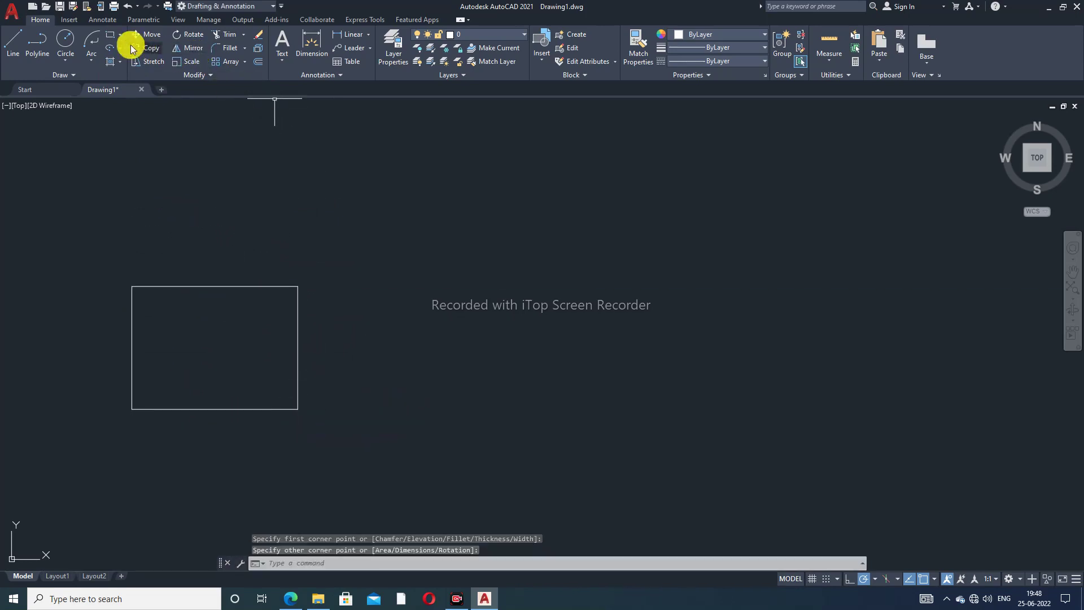
click(112, 35)
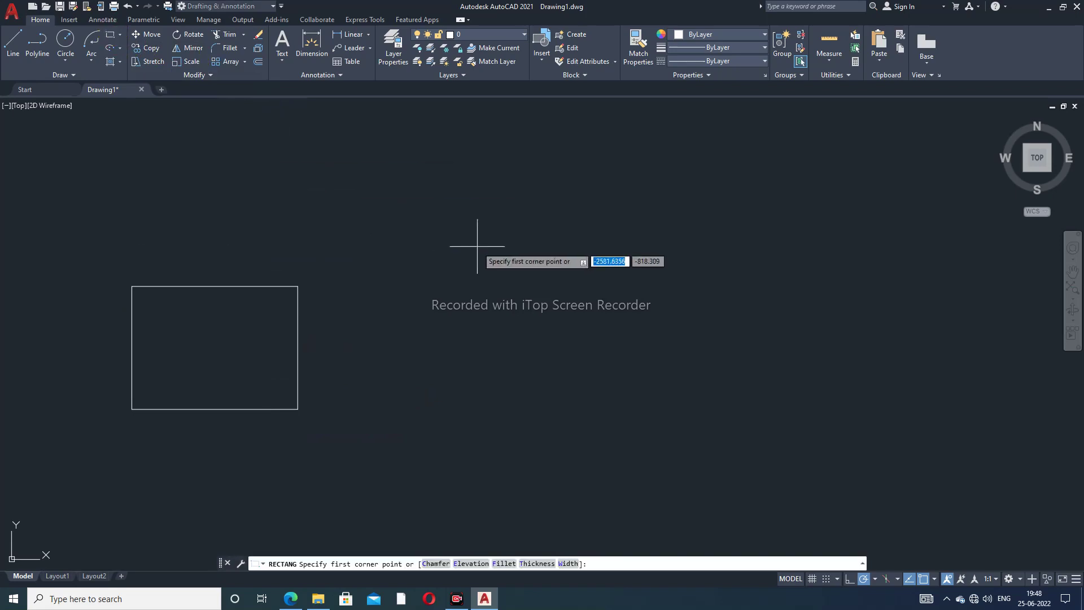
click(440, 184)
click(610, 332)
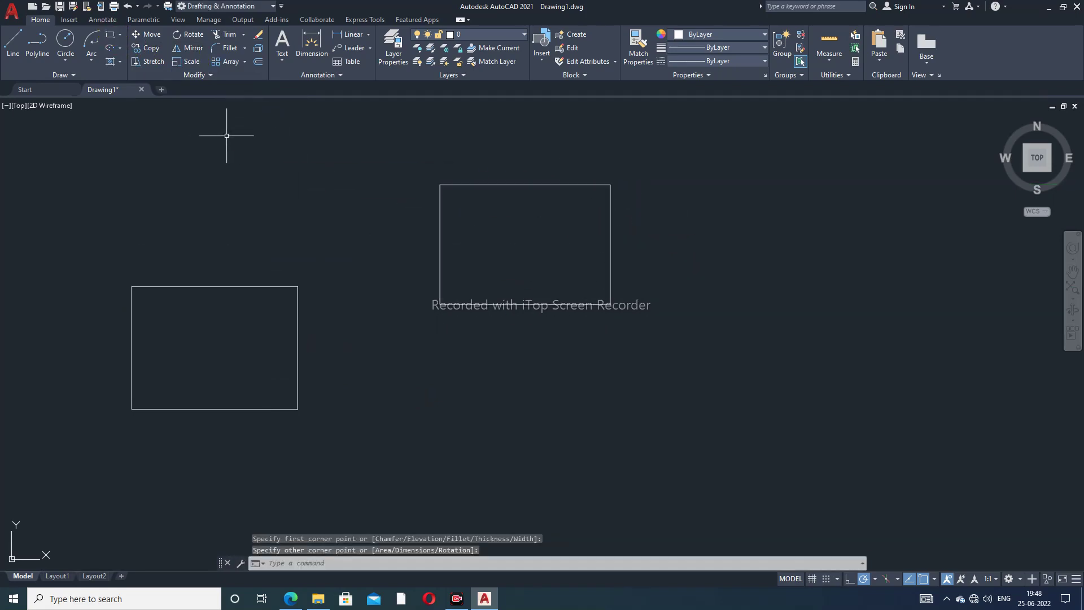
Draw a five-sided polygon inscribed in a circle of about 186 units radius, to the right of the rectangles with a vertex pointing up.
click(120, 35)
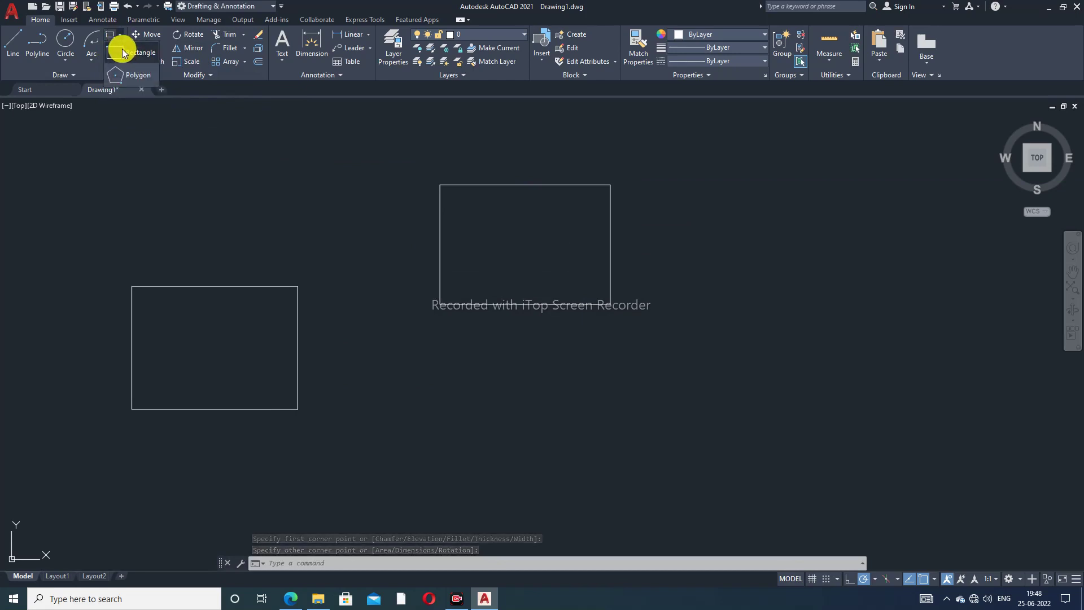
click(121, 36)
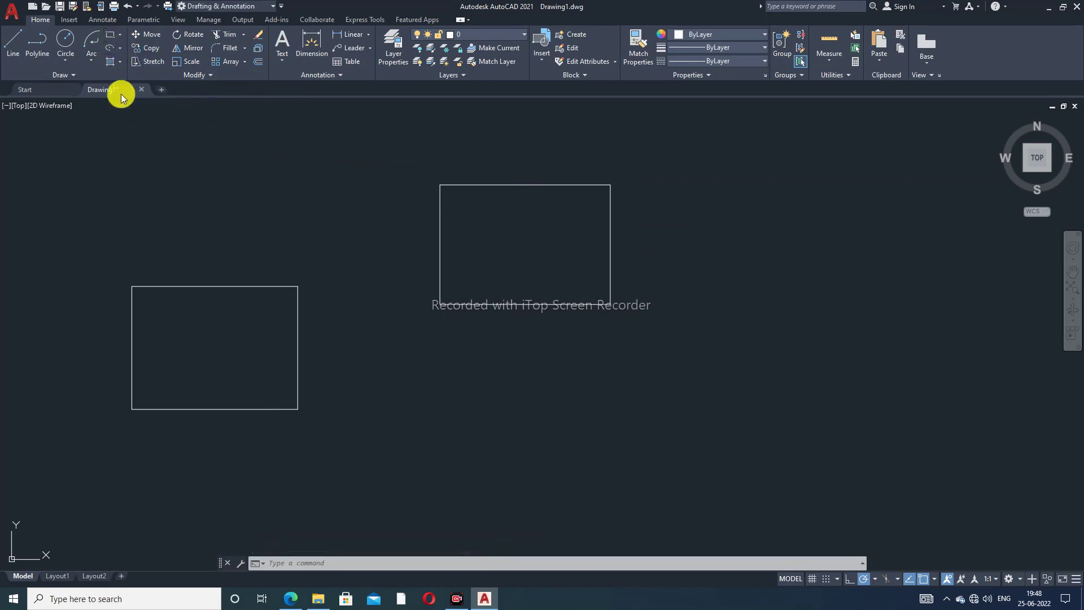
click(124, 141)
click(119, 35)
click(135, 75)
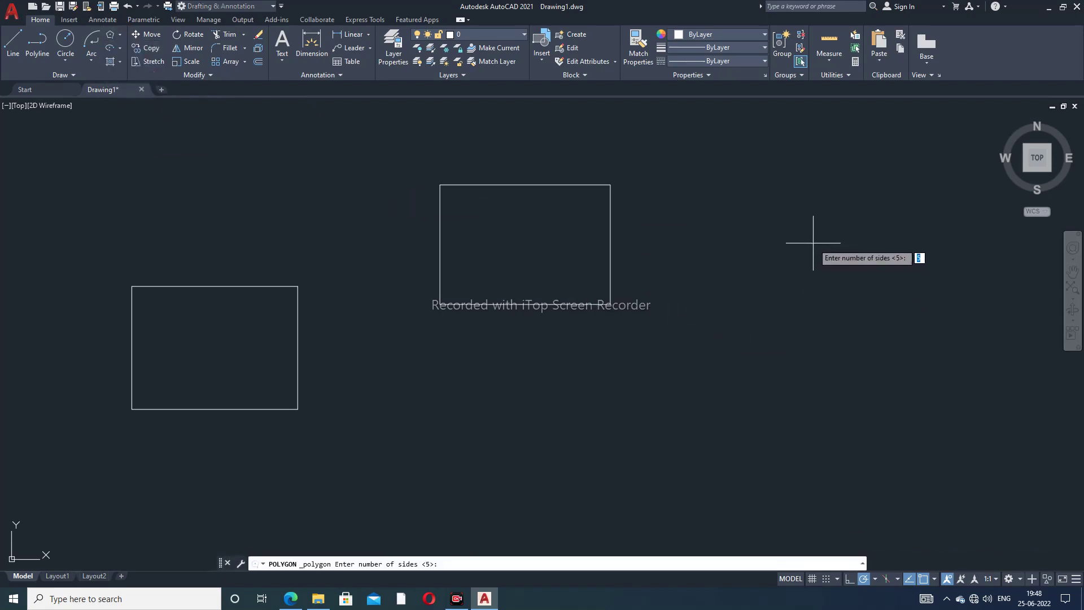
key(Return)
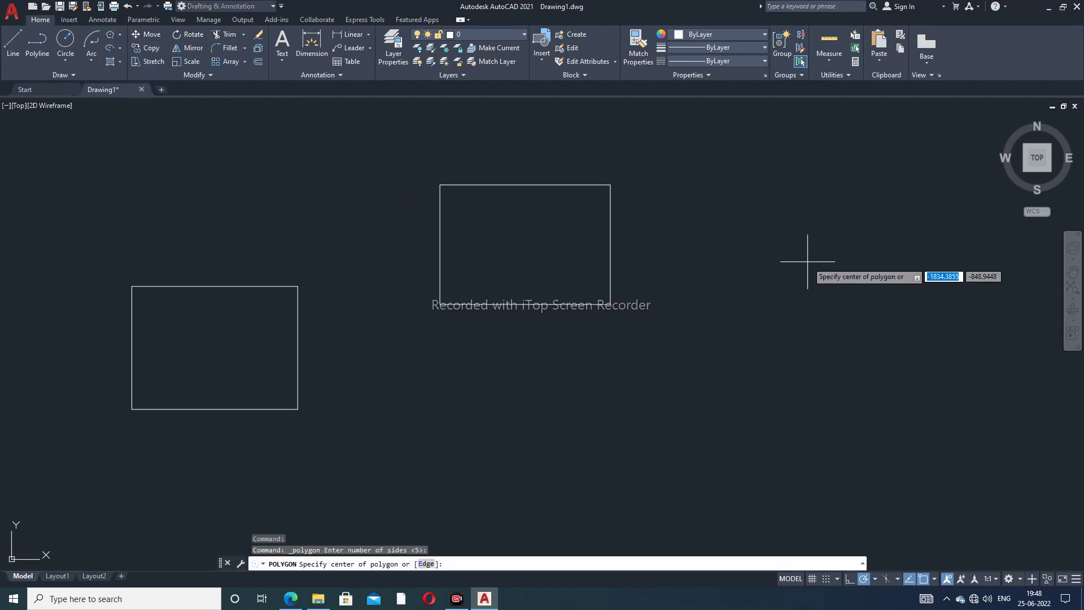
click(794, 264)
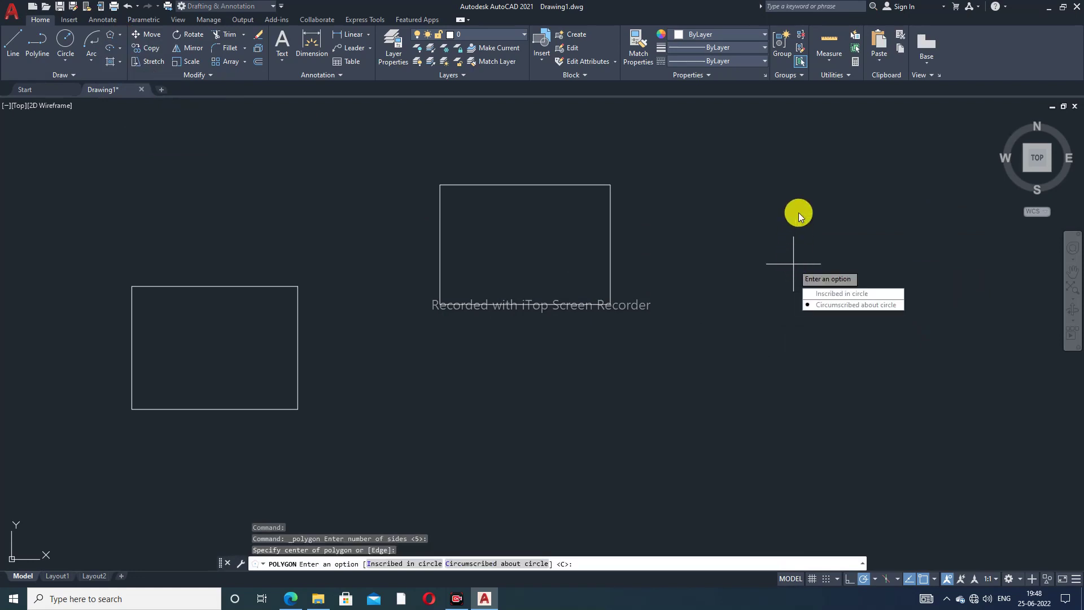
click(836, 293)
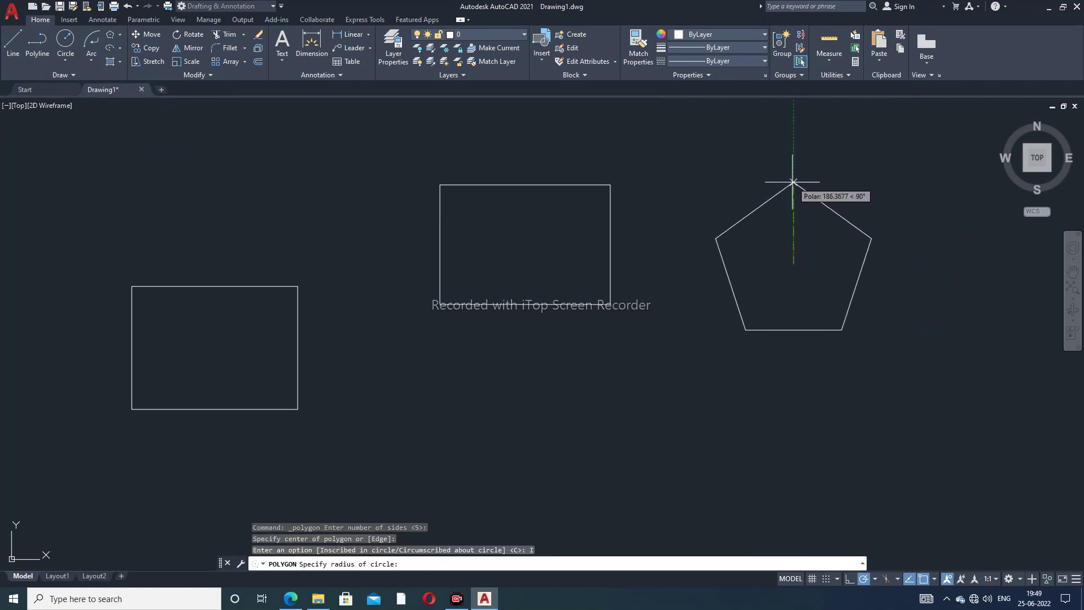
click(794, 183)
Draw two circles left of the rectangles, the upper one about 201 units in radius and a larger one below it.
scroll(737, 219, up, 2)
scroll(739, 220, down, 4)
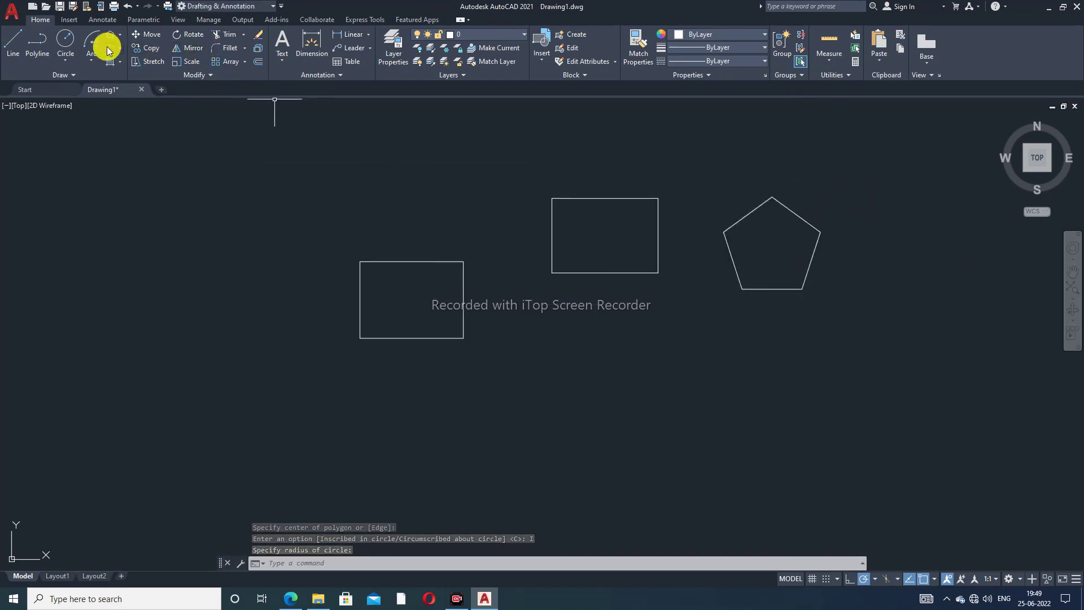
click(66, 40)
click(102, 269)
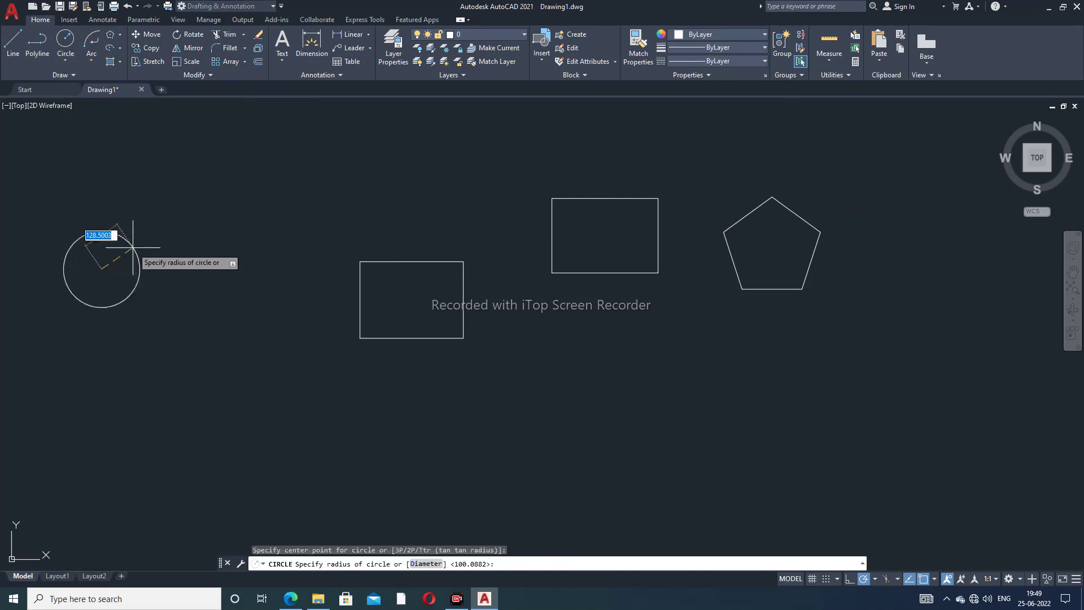
click(144, 233)
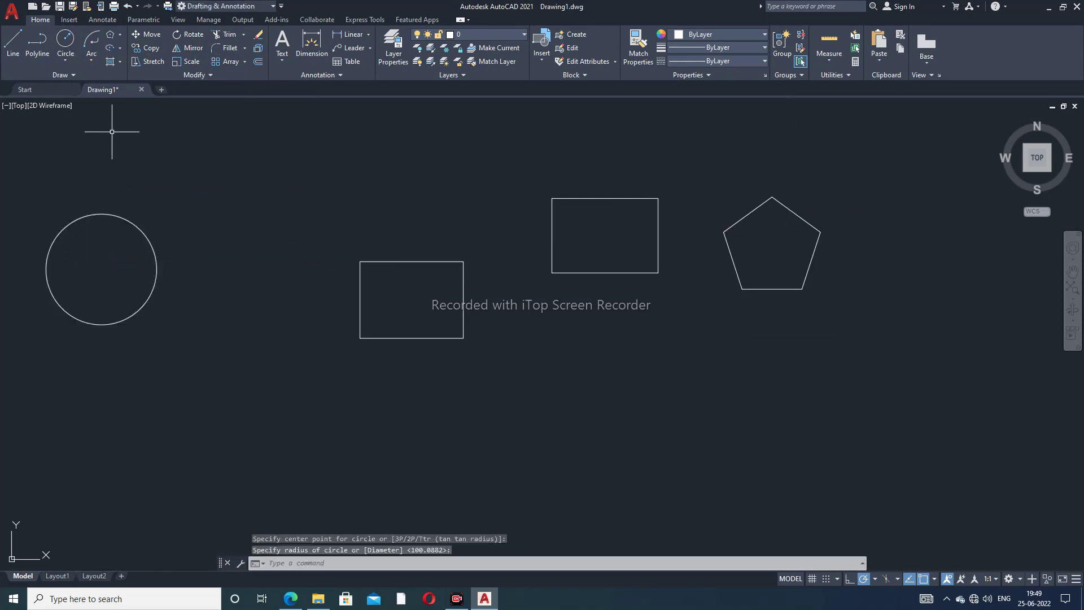
click(63, 41)
click(186, 419)
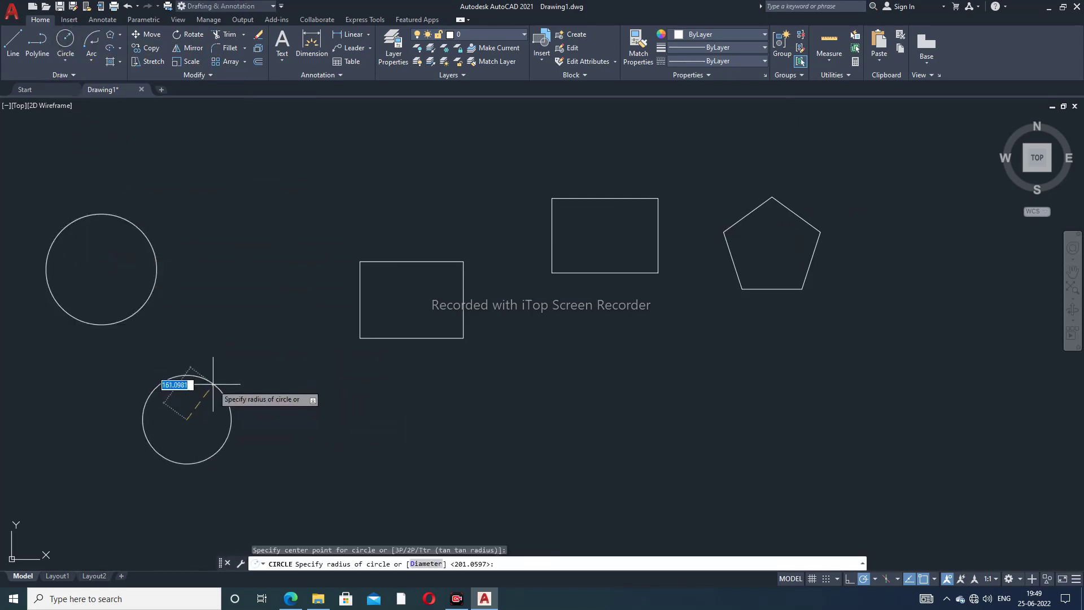
click(229, 353)
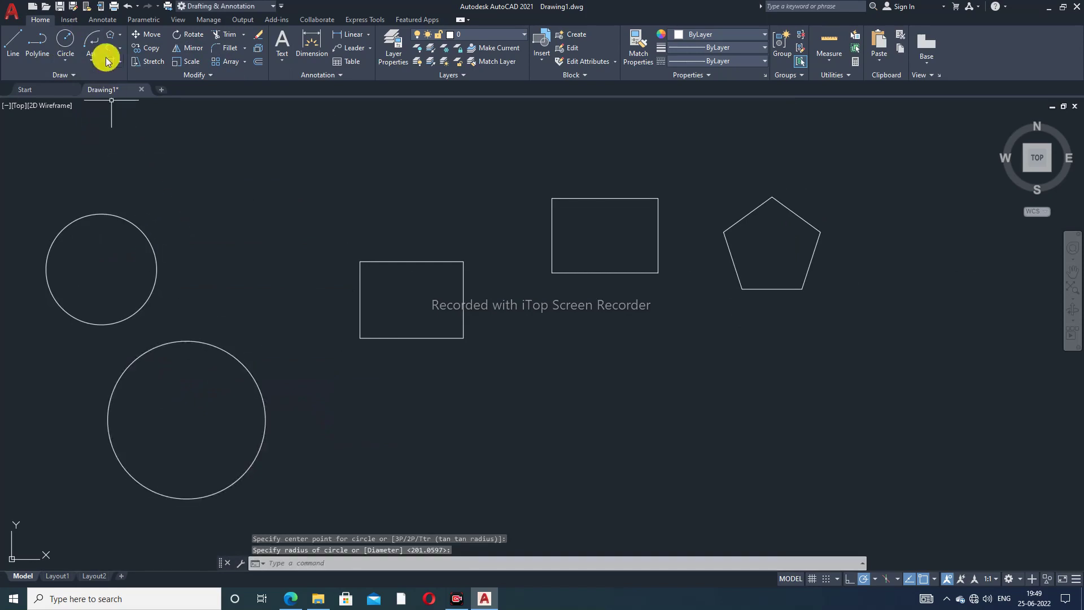
Draw a closed triangle with a horizontal base from three line segments below the upper rectangle.
click(13, 42)
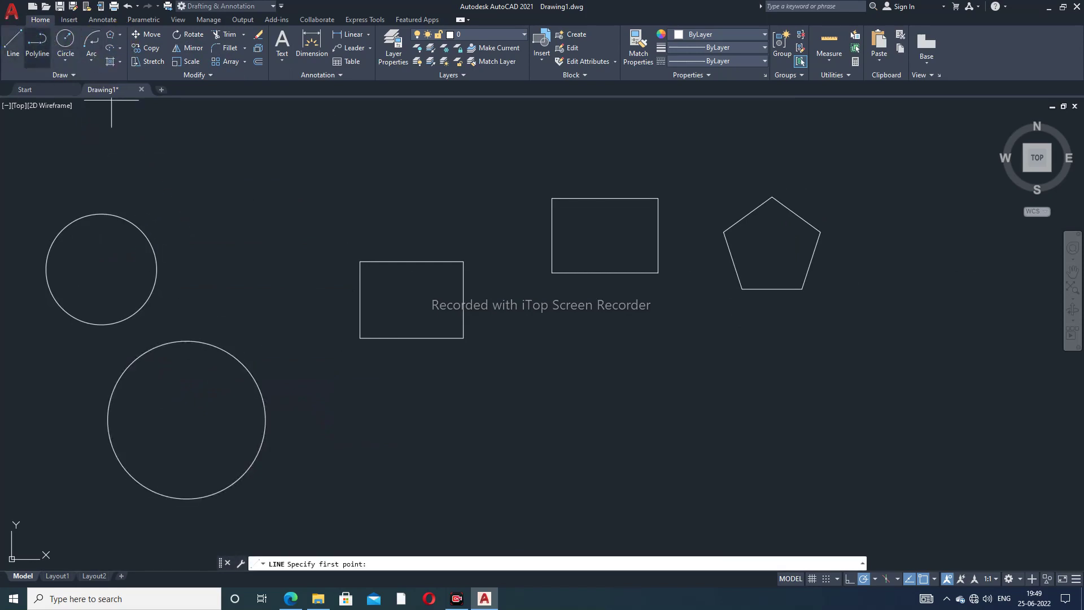
click(584, 355)
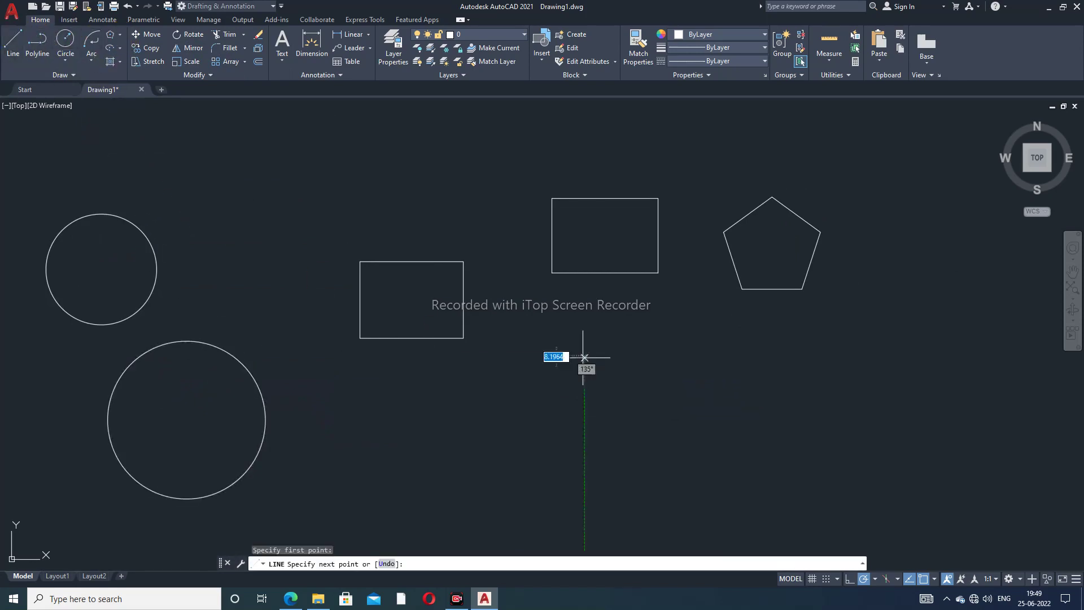
click(518, 458)
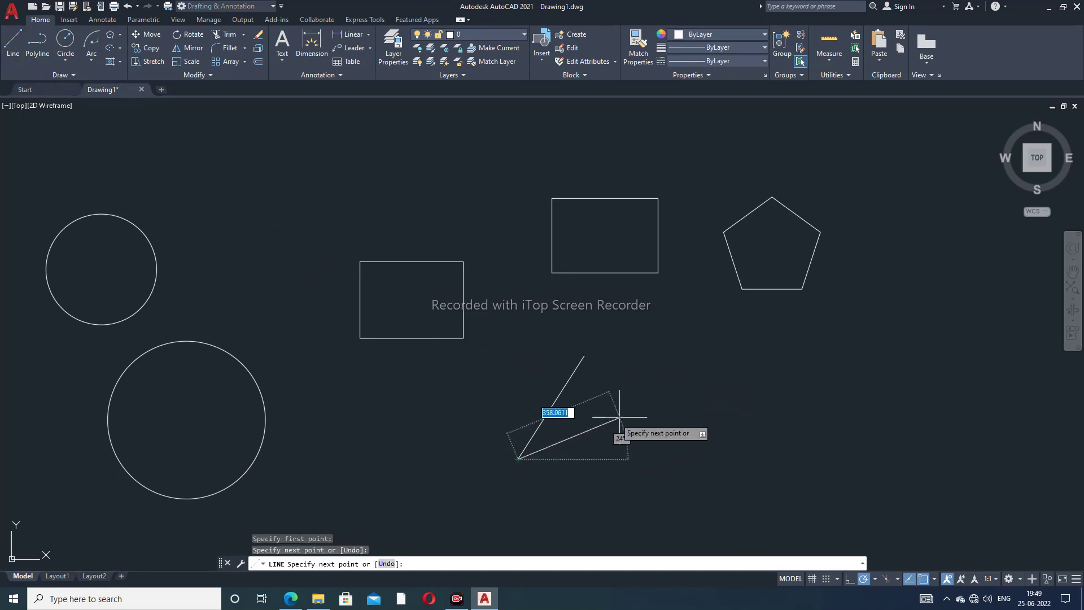
click(679, 459)
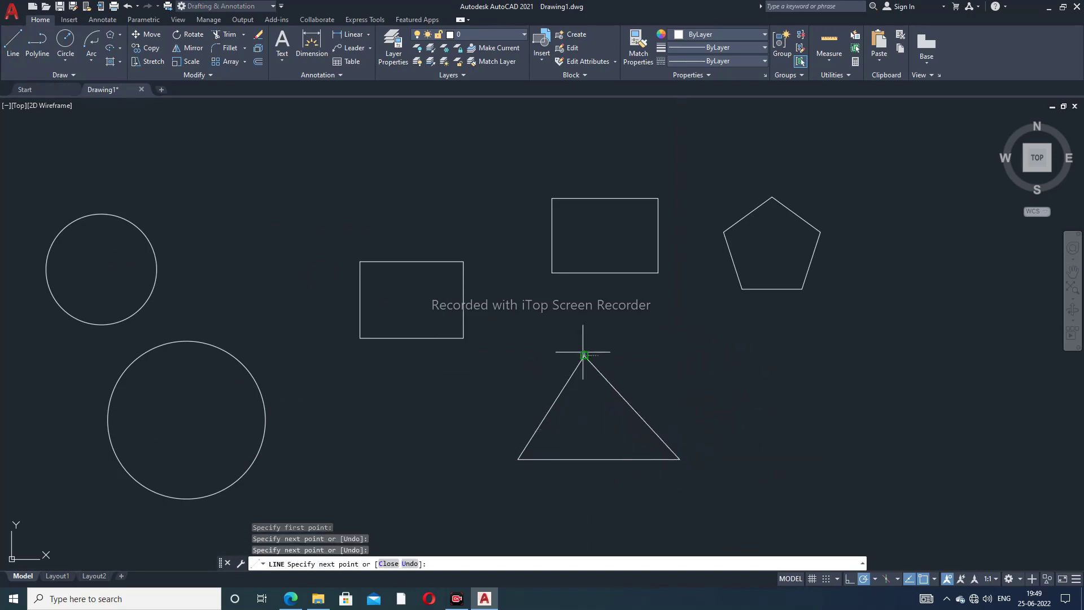
click(584, 355)
right_click(520, 319)
click(539, 323)
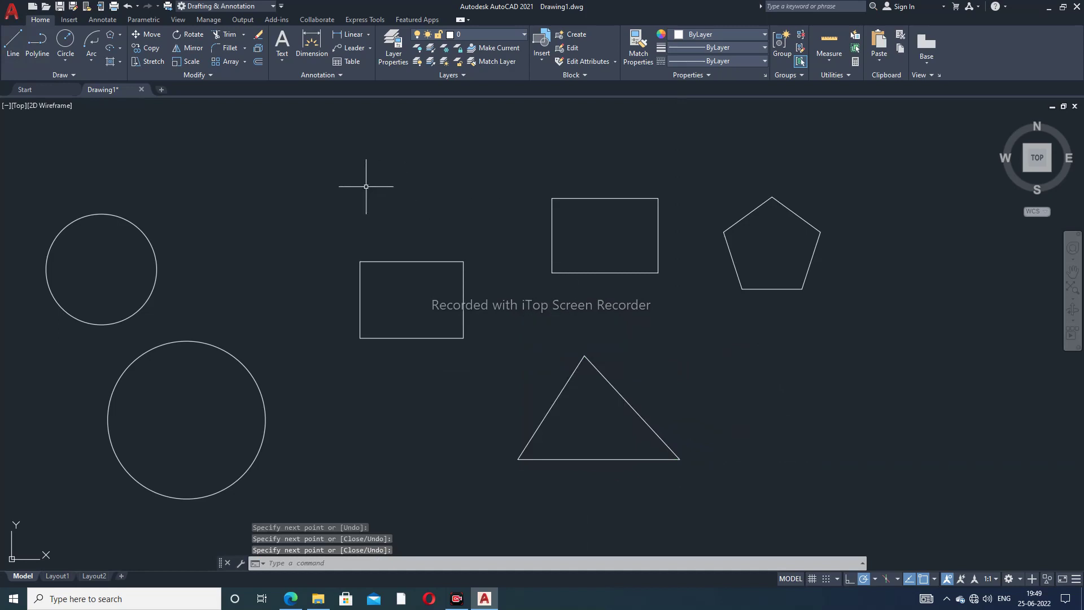
Draw a wide horizontal ellipse from its center point, above the circles and the lower rectangle.
click(119, 35)
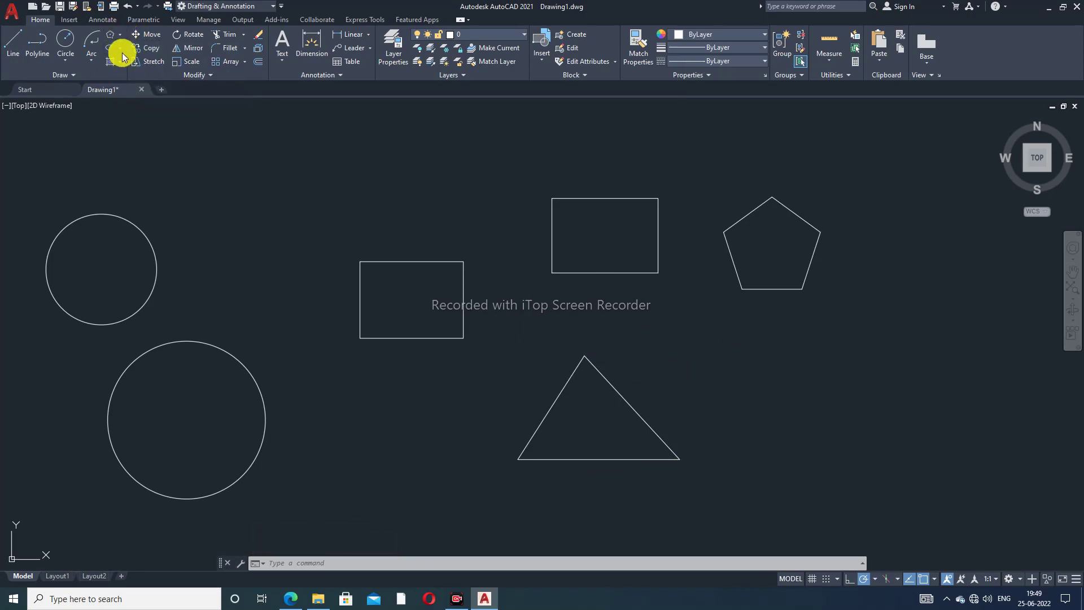
click(119, 48)
click(128, 65)
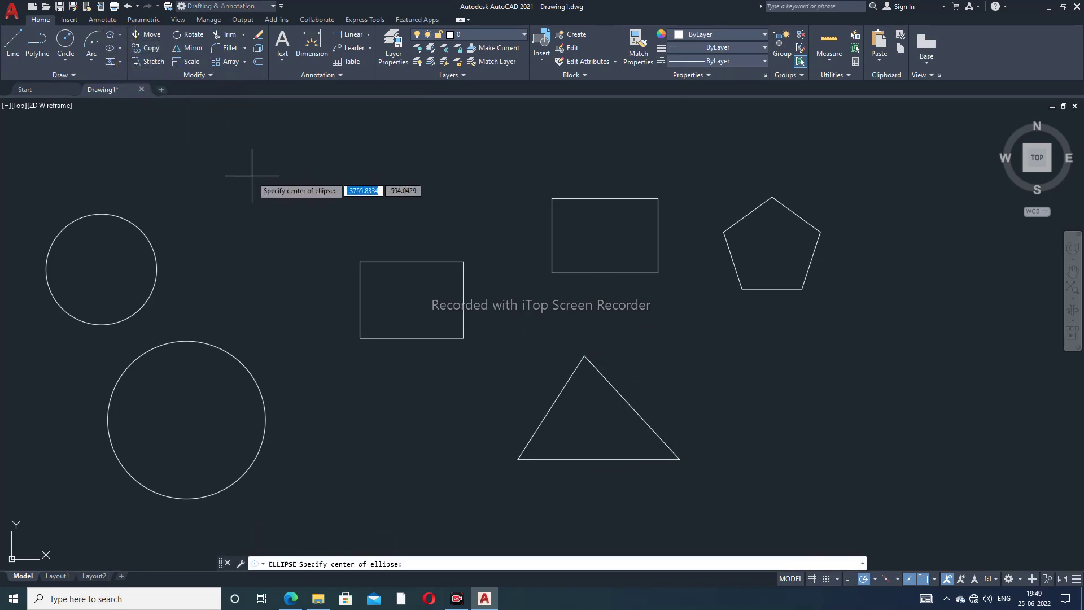
click(252, 176)
click(385, 176)
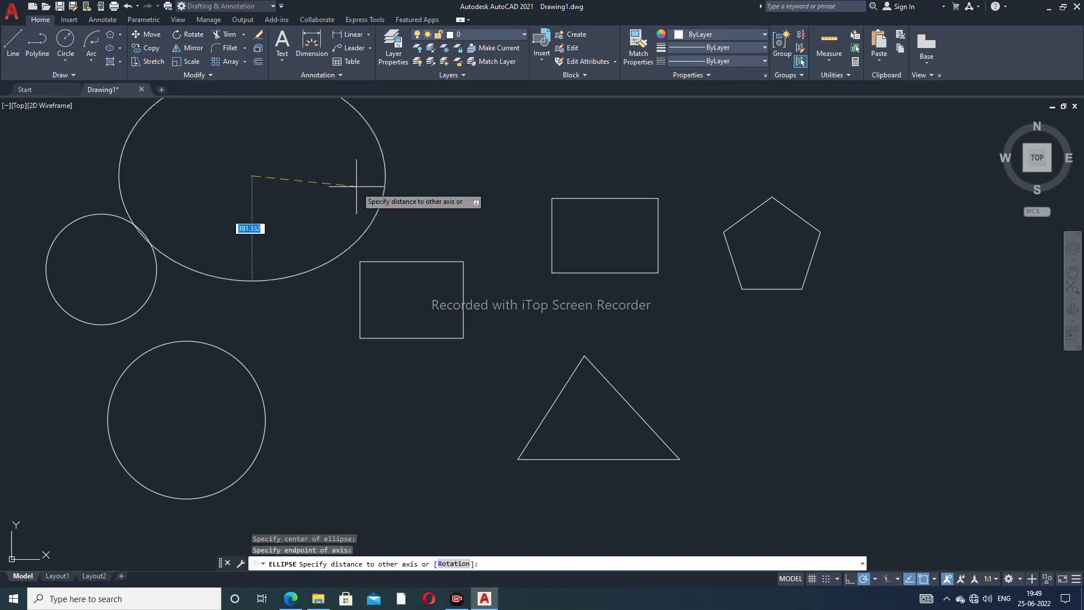
click(293, 189)
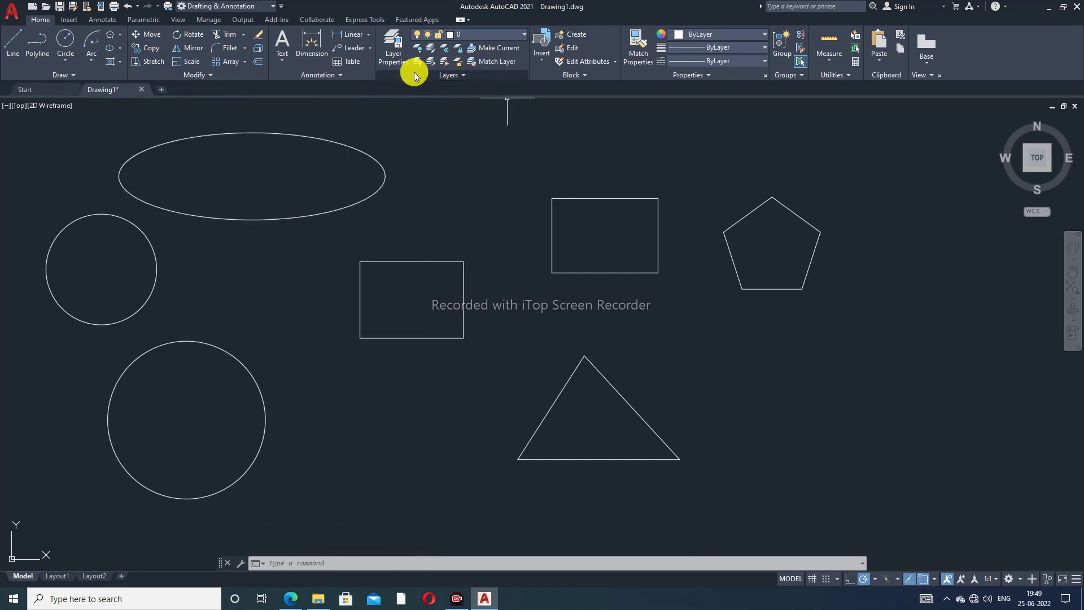
Apply a hatch to the interior of the smaller circle.
click(118, 60)
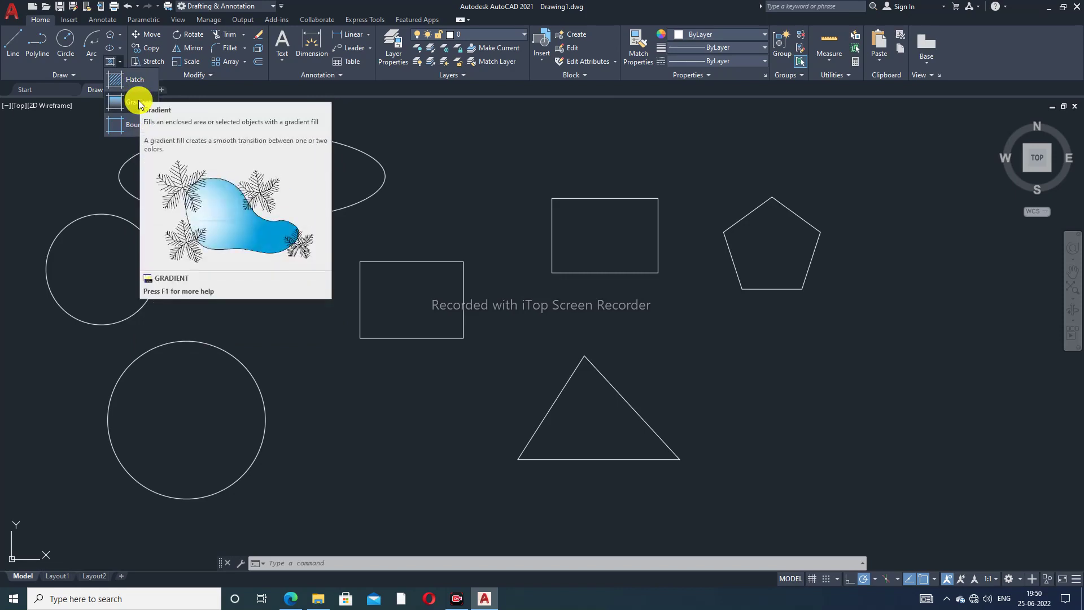
click(143, 80)
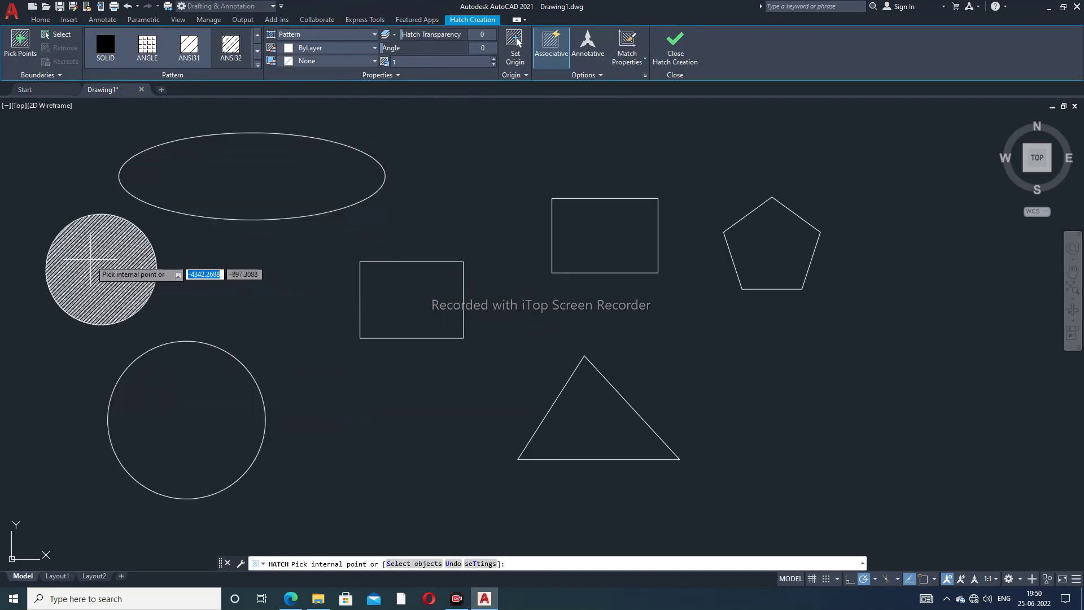
click(90, 260)
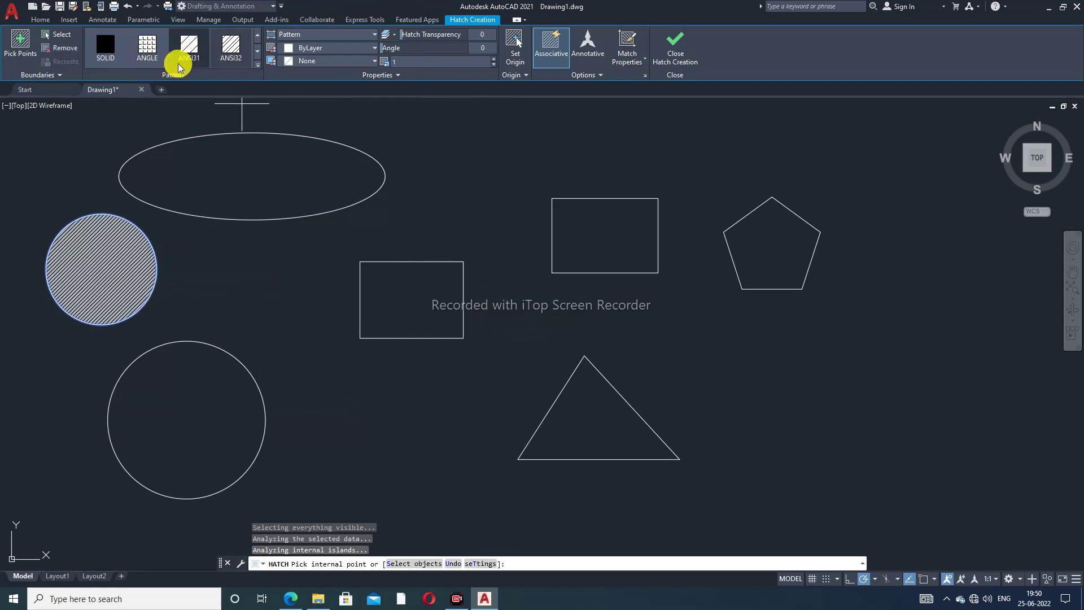
Browse the hatch patterns, set the smaller circle's hatch to ANSI35 and finish the hatch.
click(258, 50)
click(257, 64)
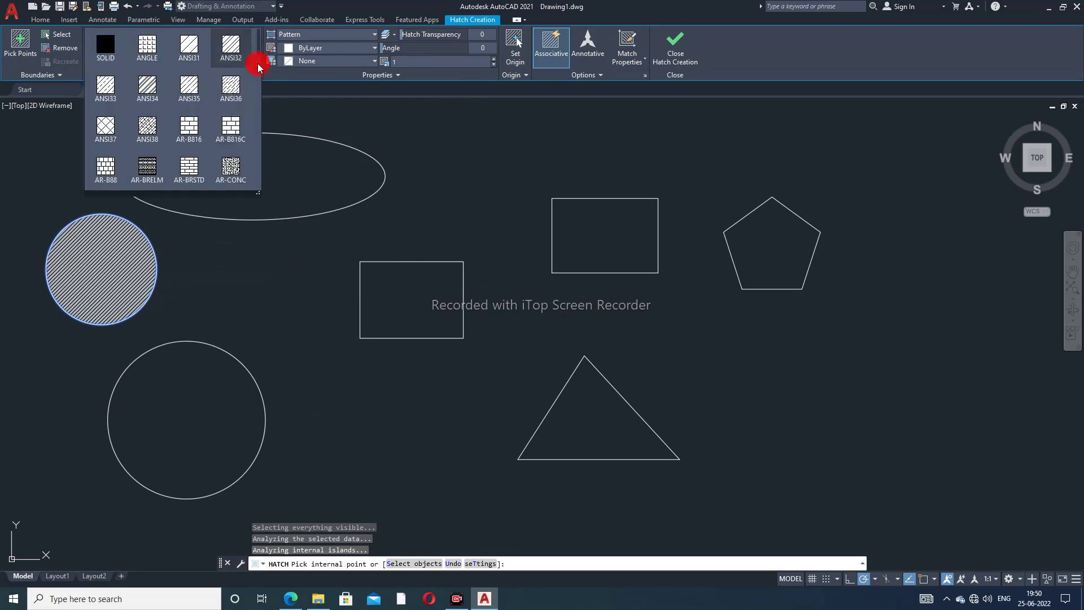
click(189, 84)
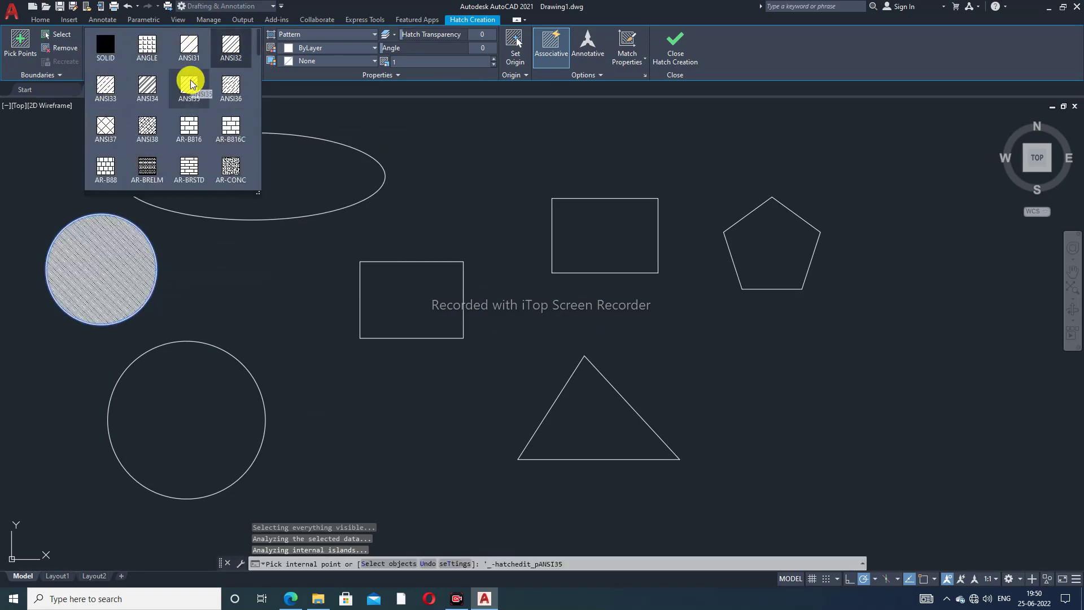
scroll(197, 94, down, 9)
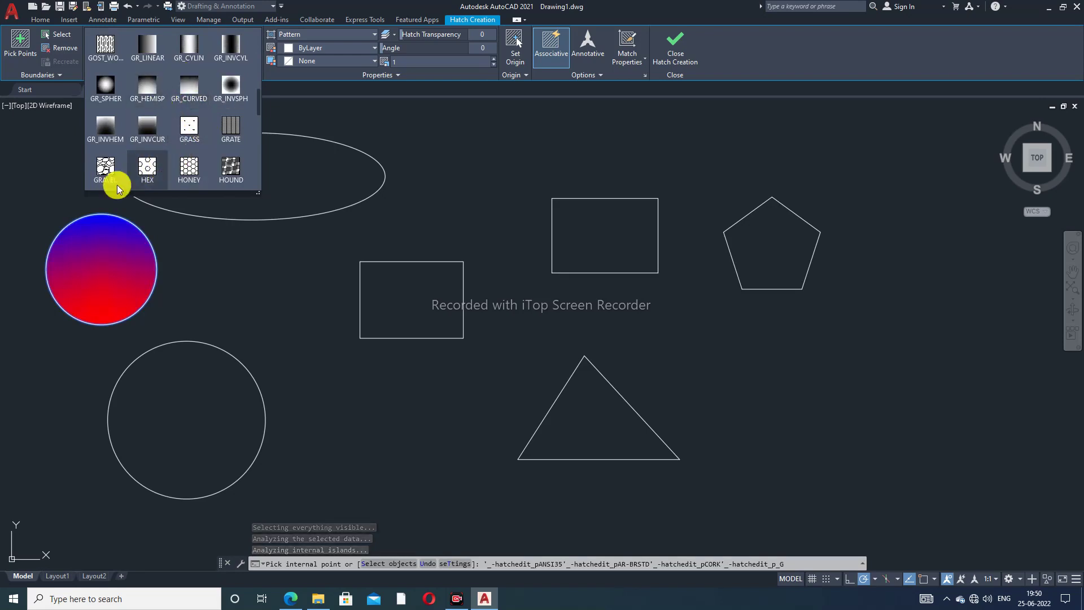
scroll(172, 134, down, 10)
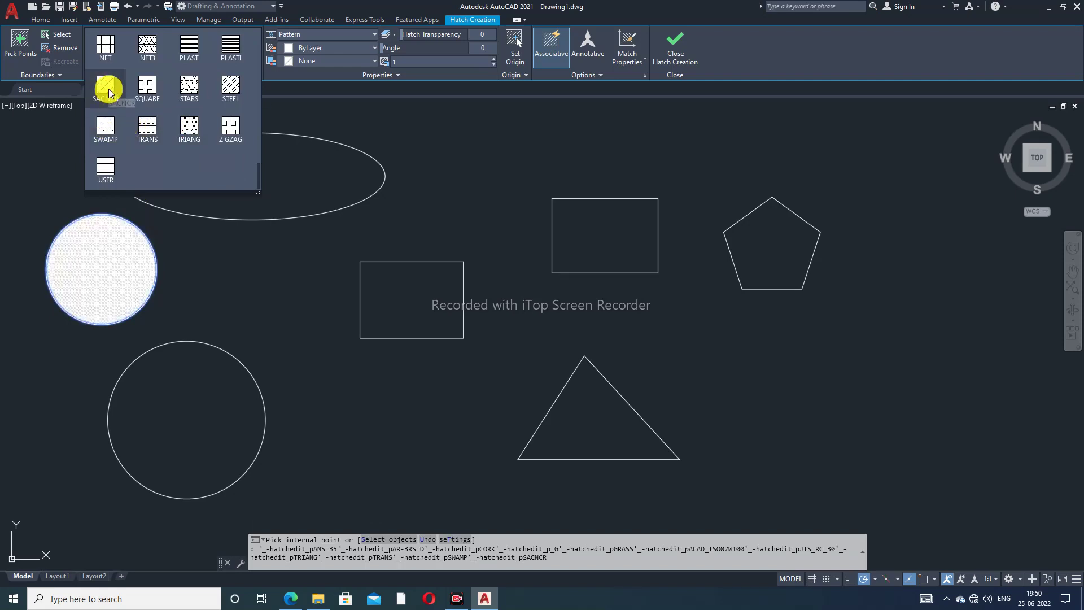
scroll(177, 83, up, 10)
scroll(175, 79, up, 1)
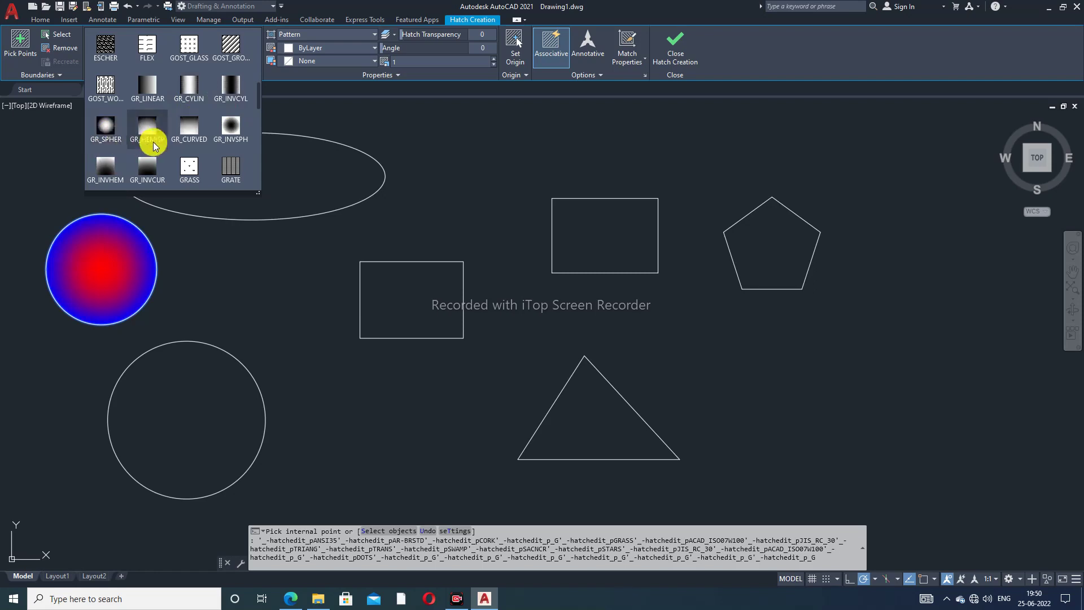
scroll(147, 80, up, 5)
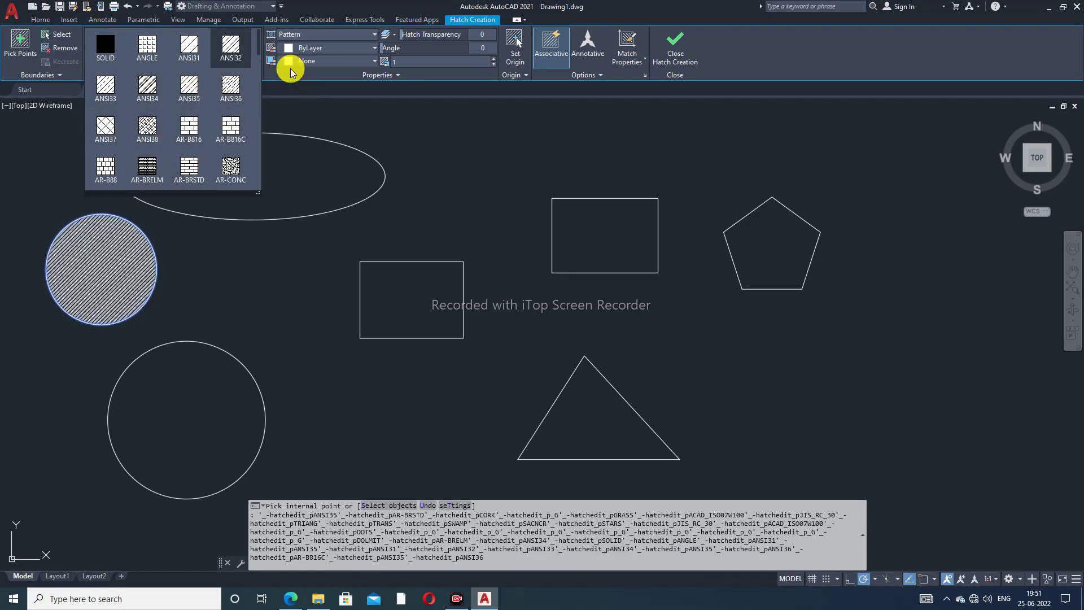
click(192, 92)
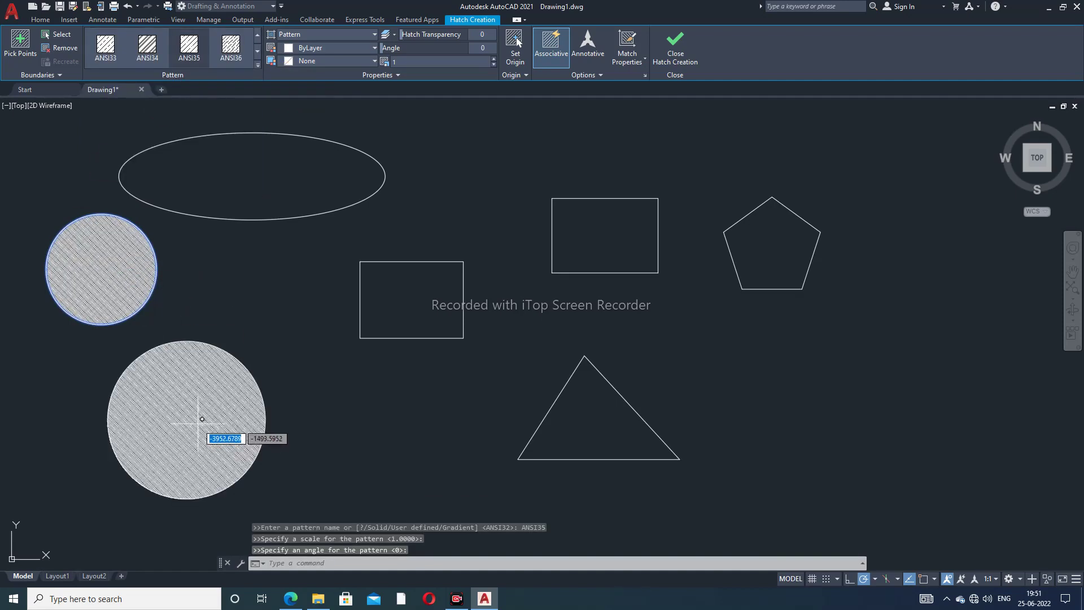
key(Return)
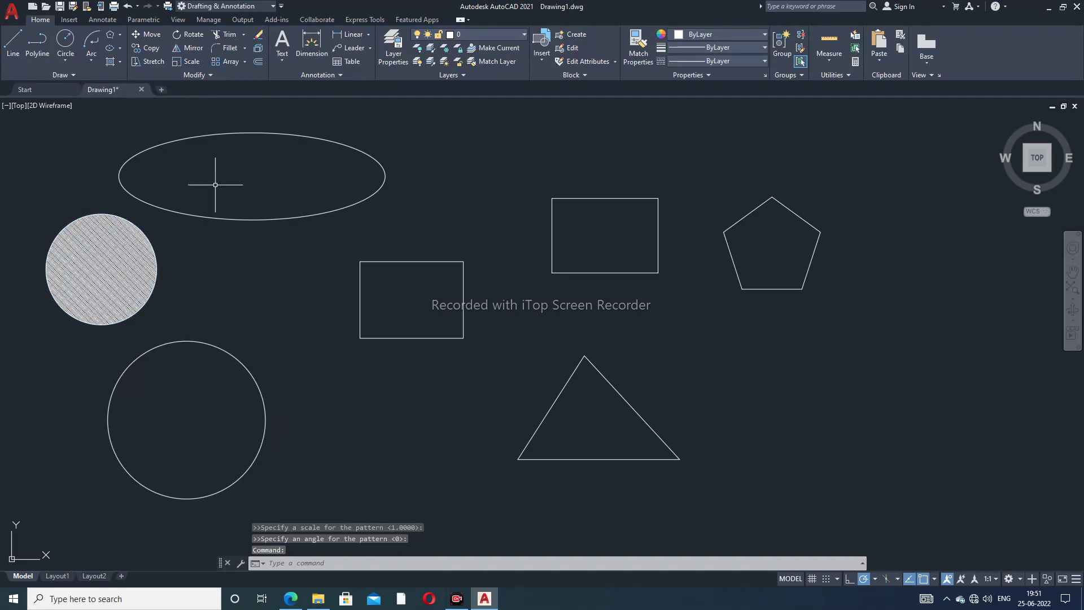
Try several hatch patterns on the ellipse, fill its interior with AR-BRELM and finish the hatch.
click(121, 59)
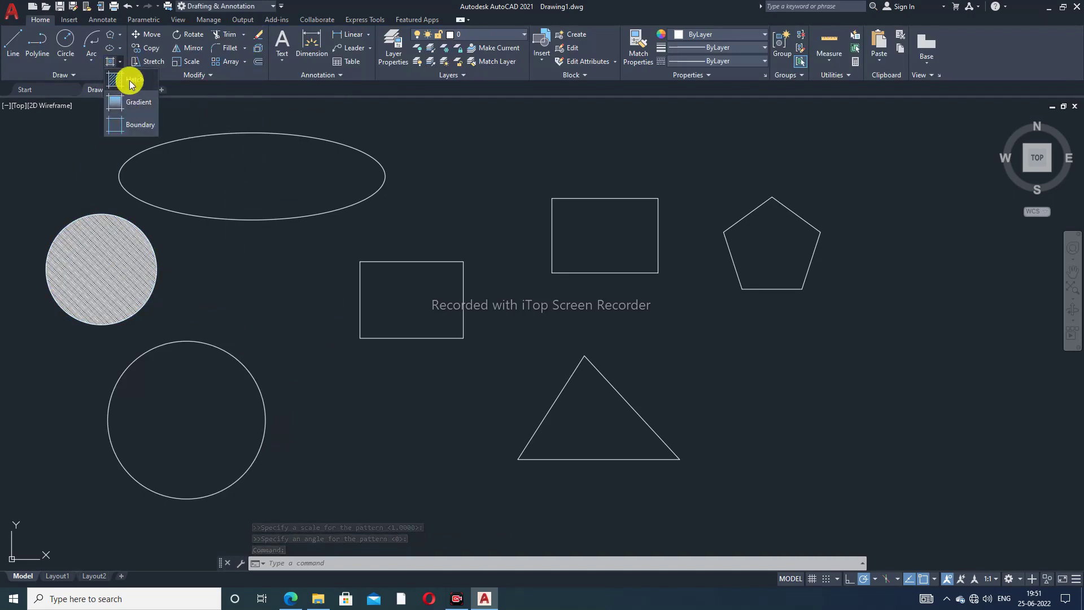
click(130, 83)
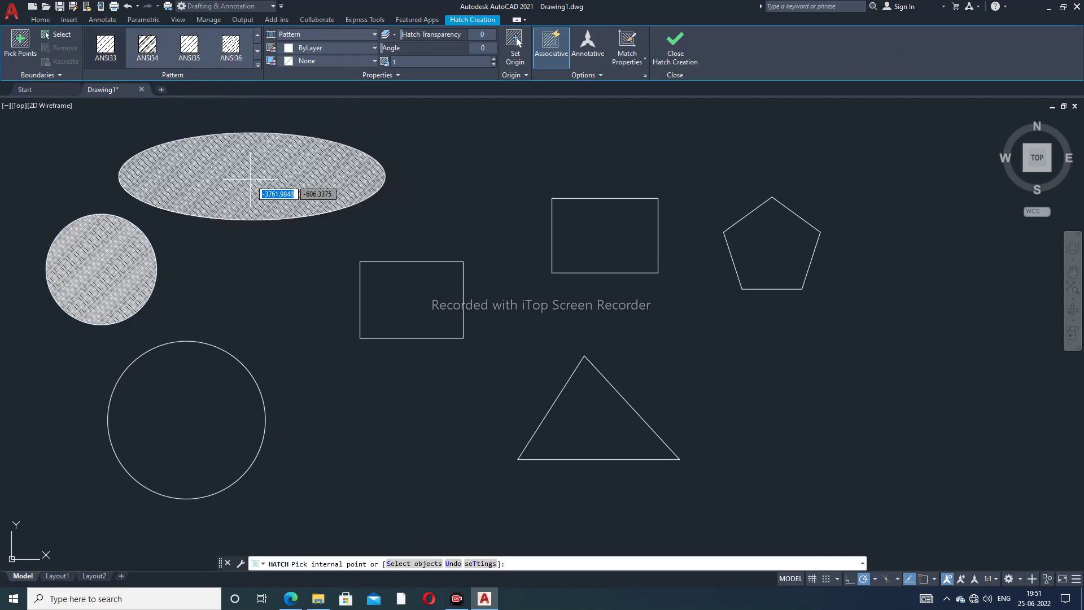
click(258, 52)
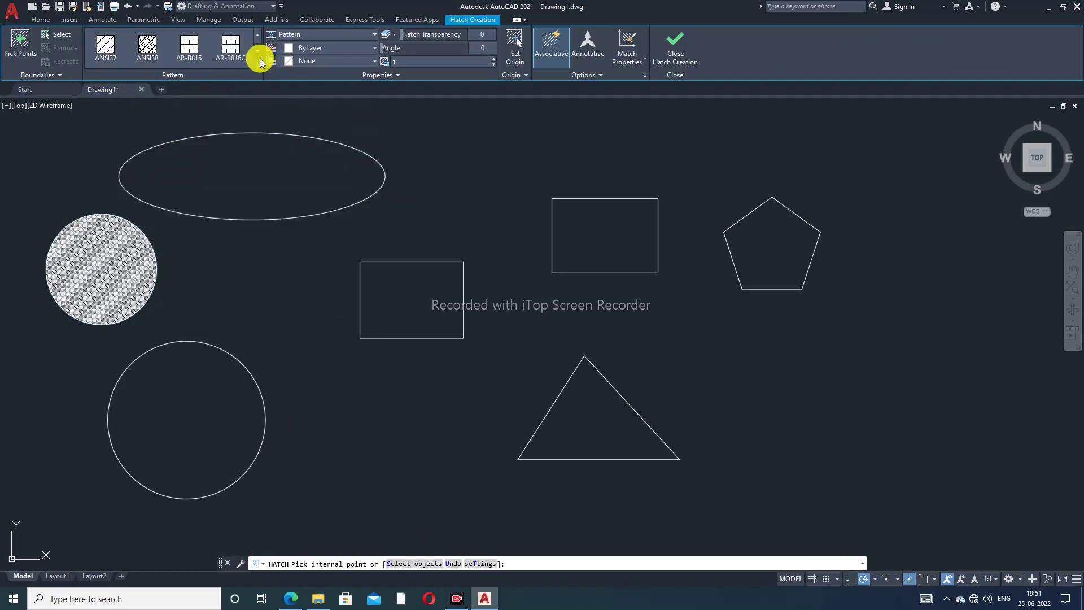
click(115, 55)
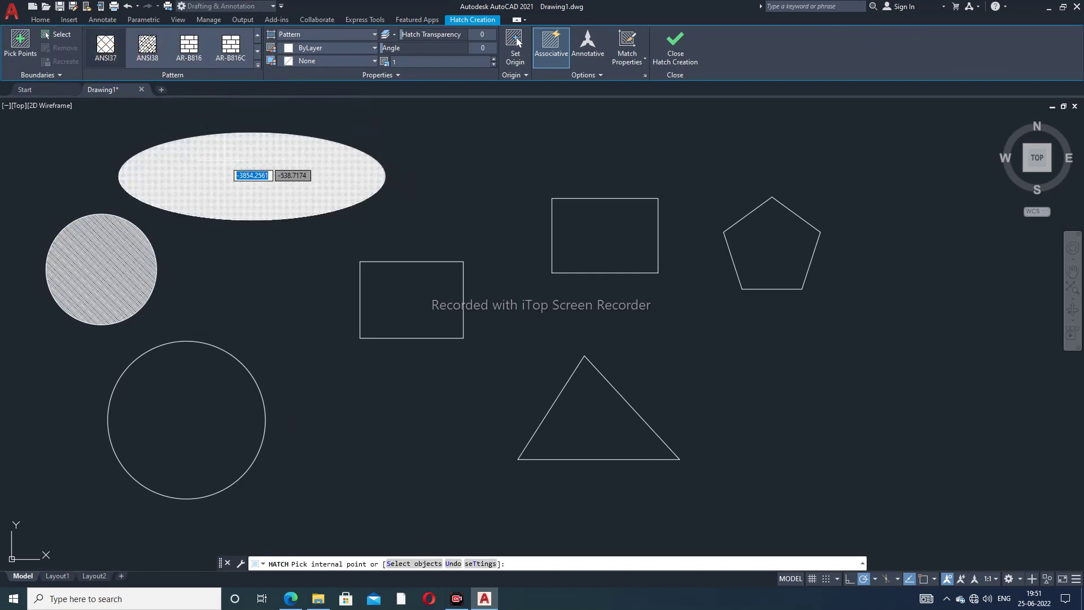
click(140, 66)
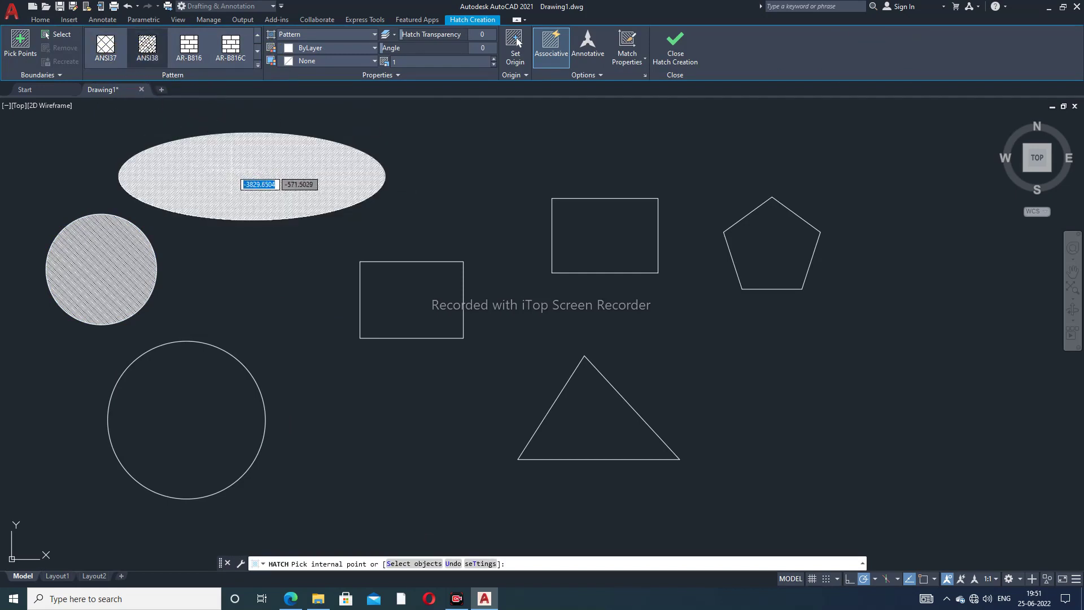
click(257, 50)
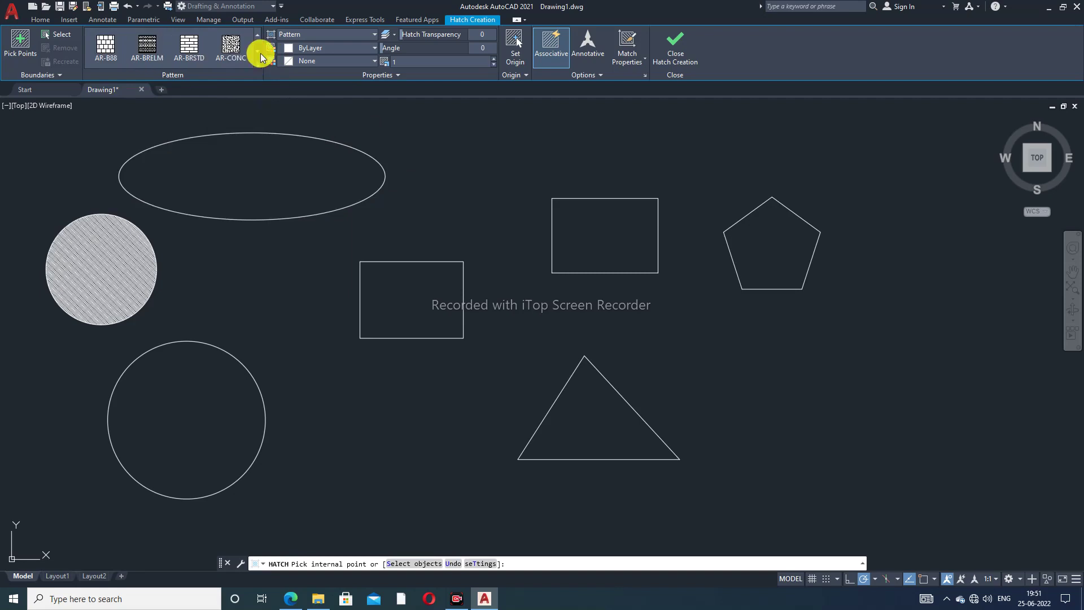
click(146, 46)
click(232, 160)
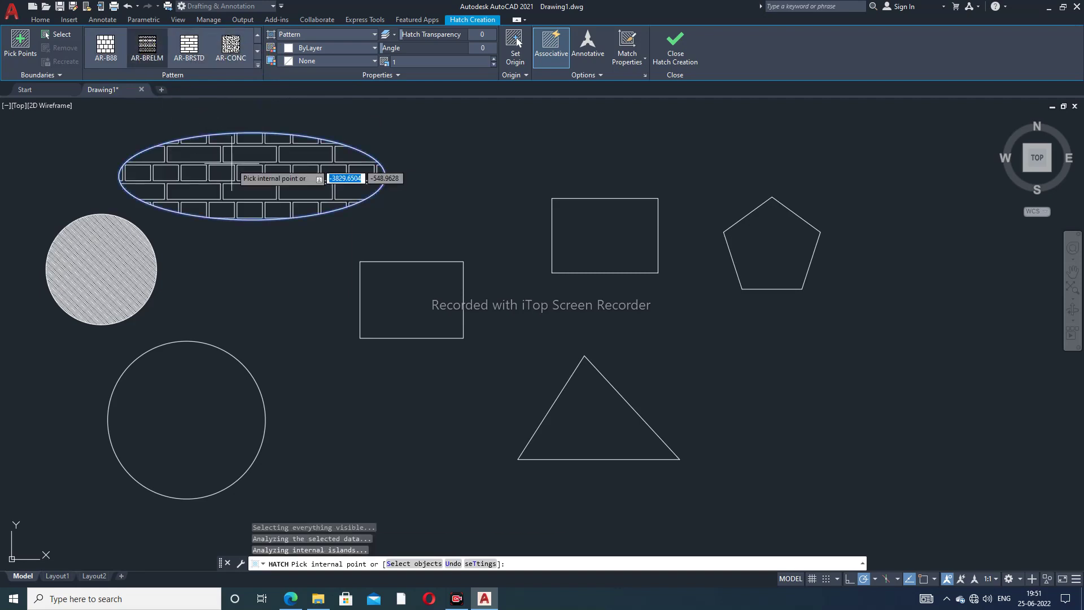
right_click(436, 162)
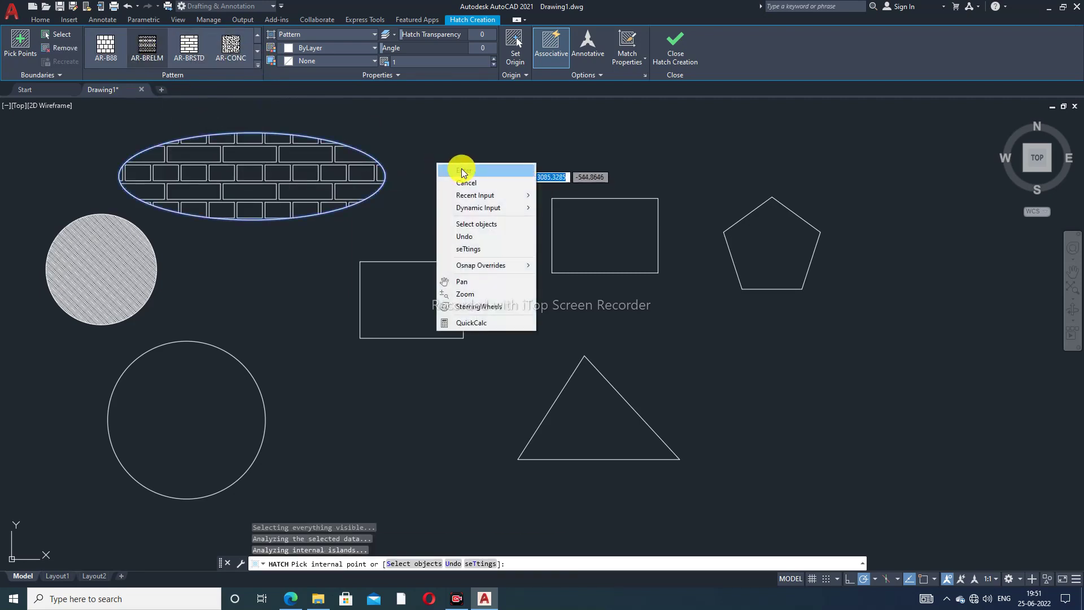
click(462, 168)
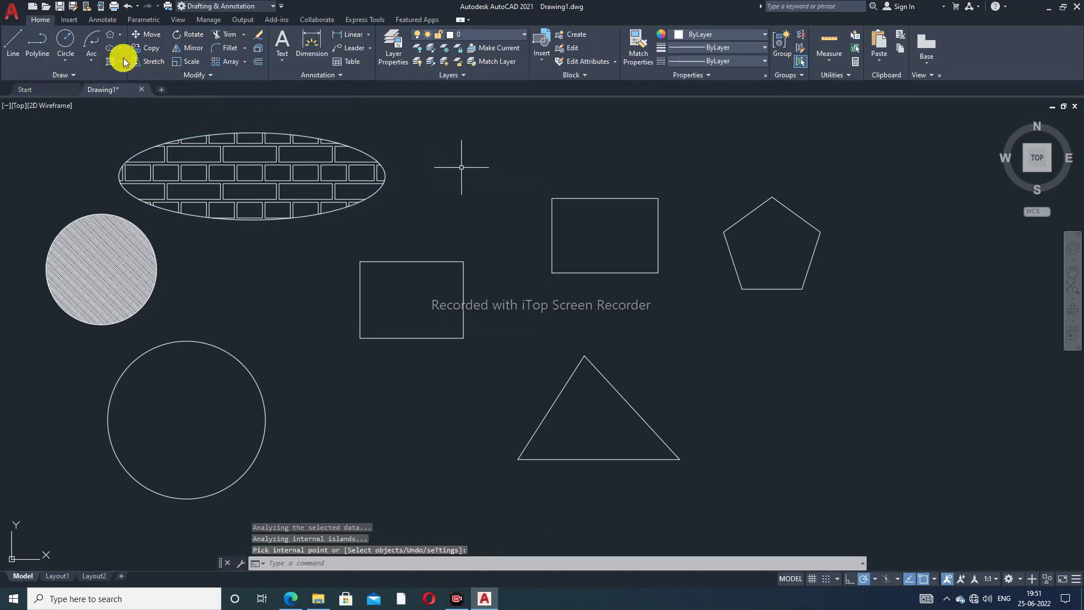
Hatch the interior of the larger circle with the AR-RROOF pattern and finish the hatch.
click(120, 61)
click(138, 84)
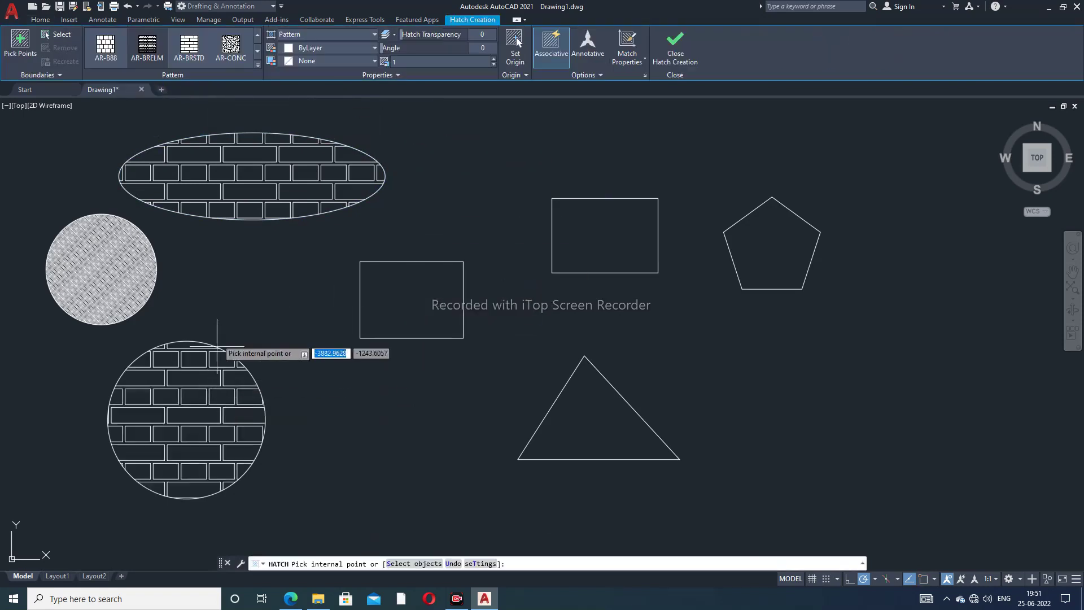
click(237, 46)
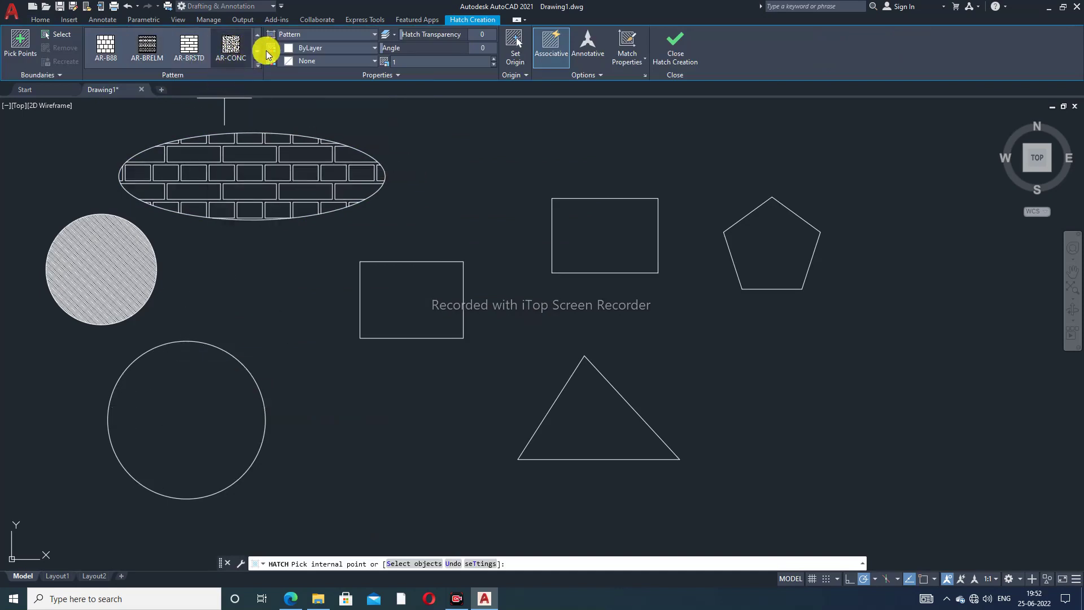
click(258, 51)
click(206, 44)
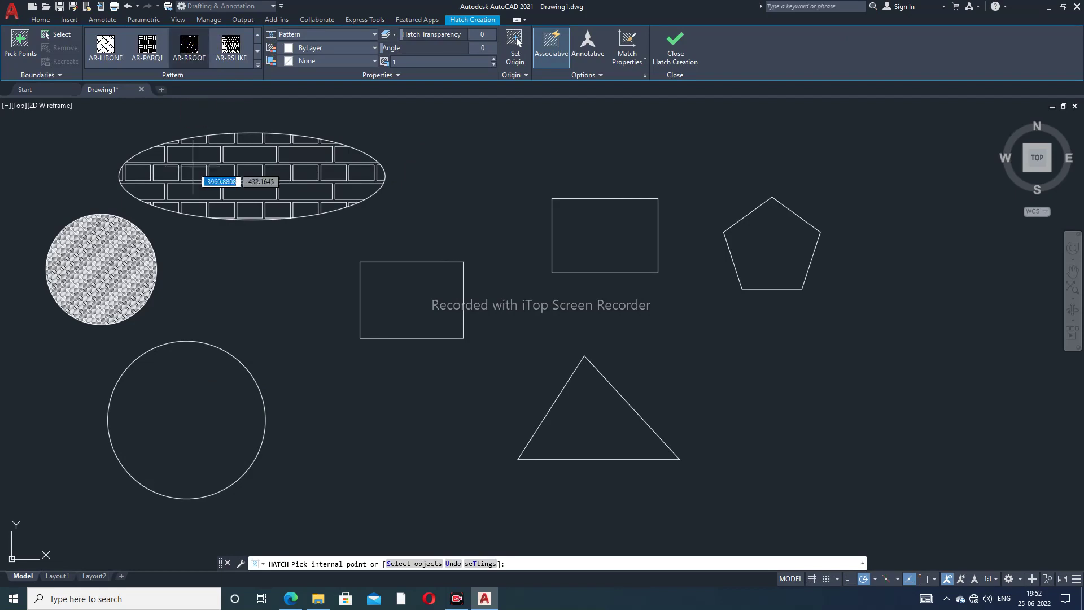
click(192, 398)
right_click(532, 198)
click(564, 216)
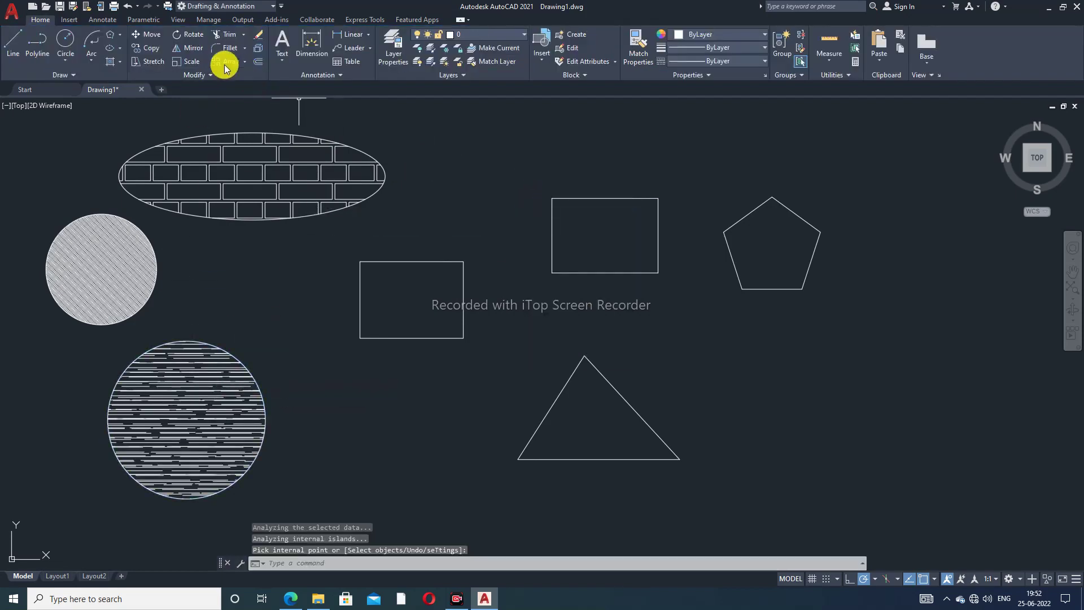
Fill the lower rectangle with a gradient from blue (0,0,255) to red (255,0,0).
click(120, 61)
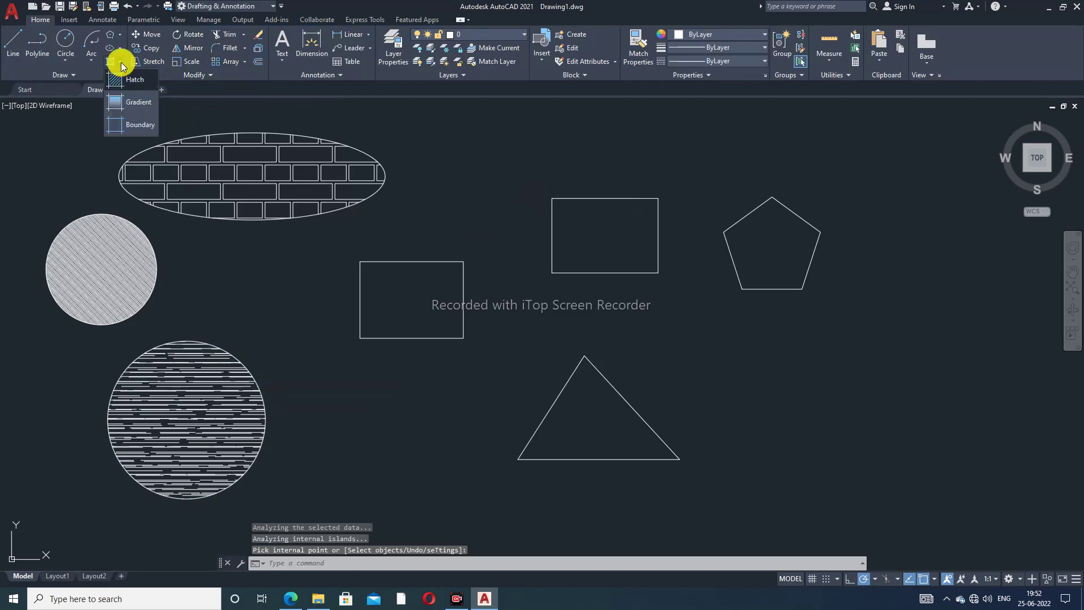
click(139, 104)
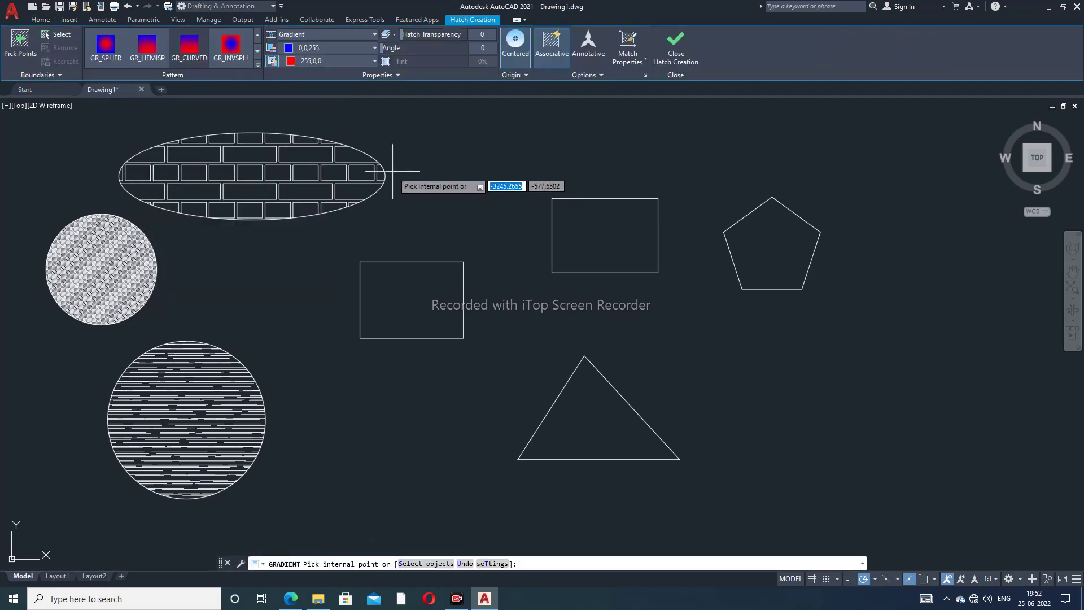
click(427, 307)
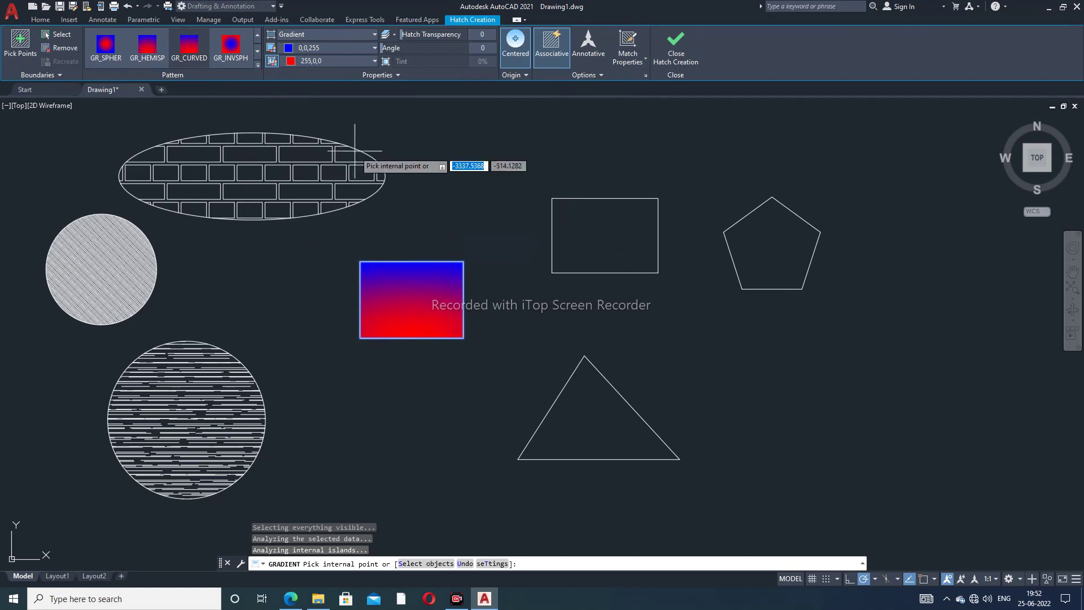
right_click(430, 160)
click(469, 165)
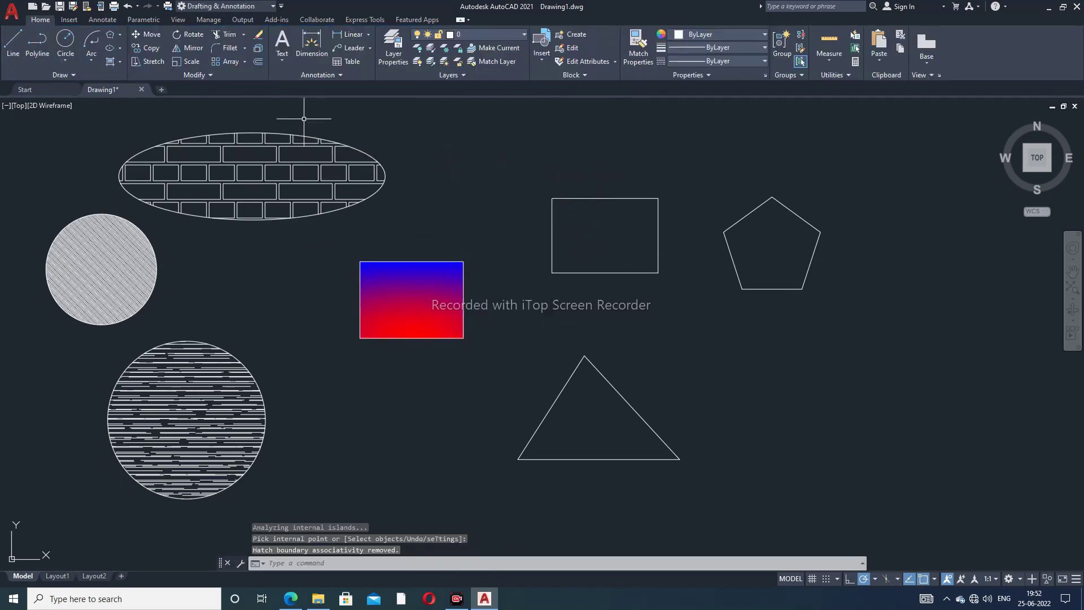
Run the GRADIENT command, set the second color to Green and fill the upper rectangle with the blue-to-green gradient.
scroll(446, 186, up, 1)
scroll(446, 186, down, 2)
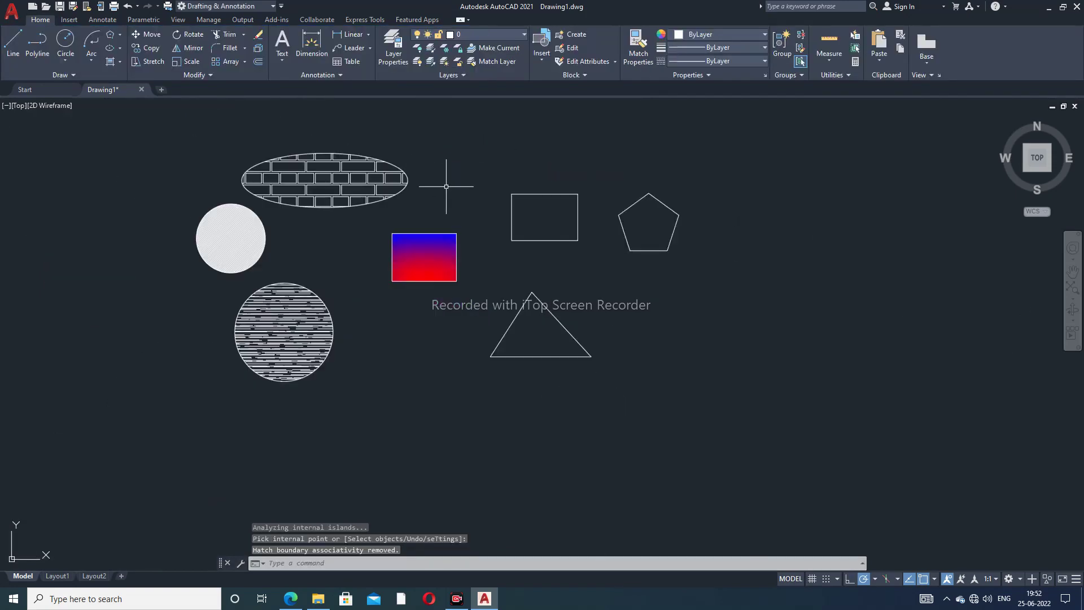
scroll(471, 201, up, 2)
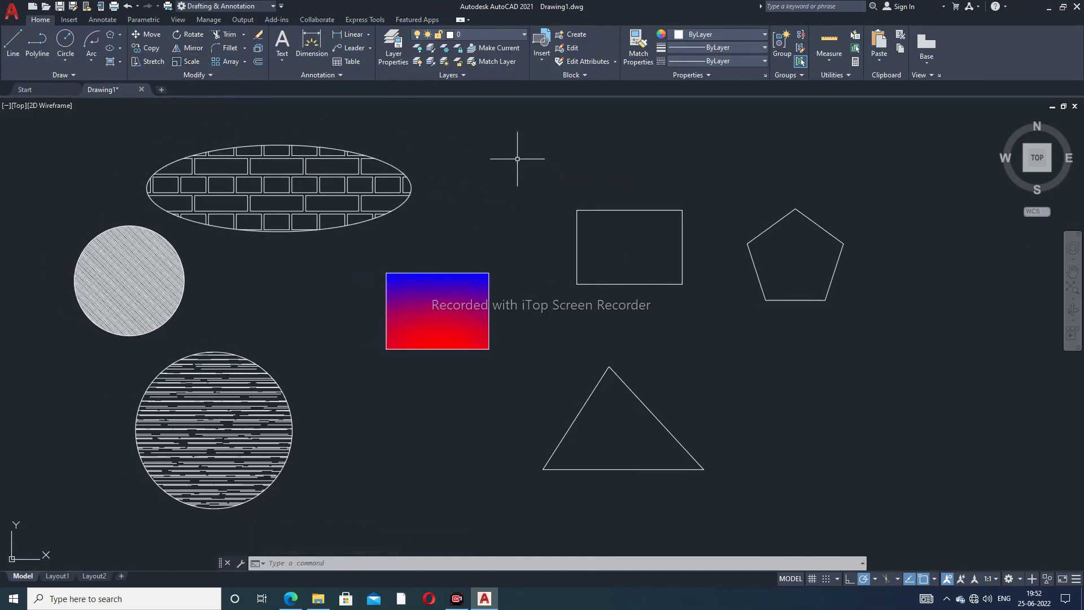
text(G)
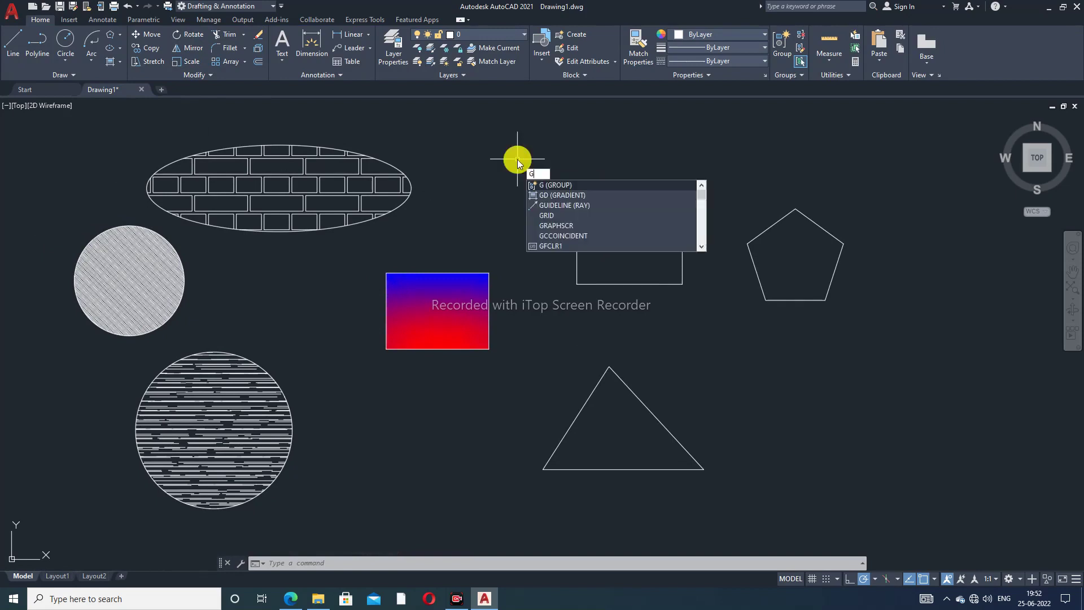
text(RADIENT)
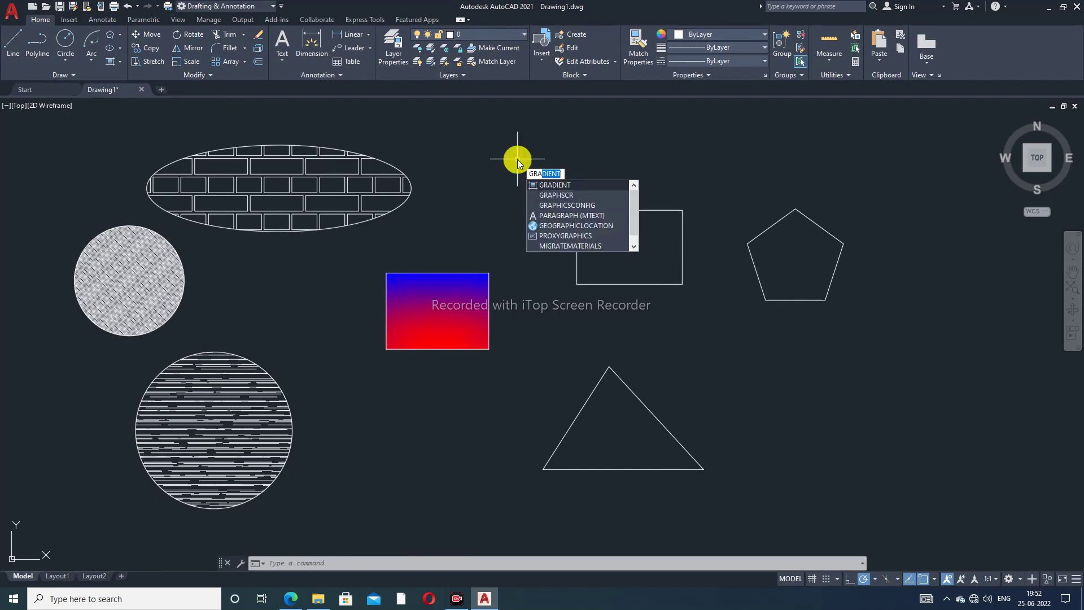
key(Return)
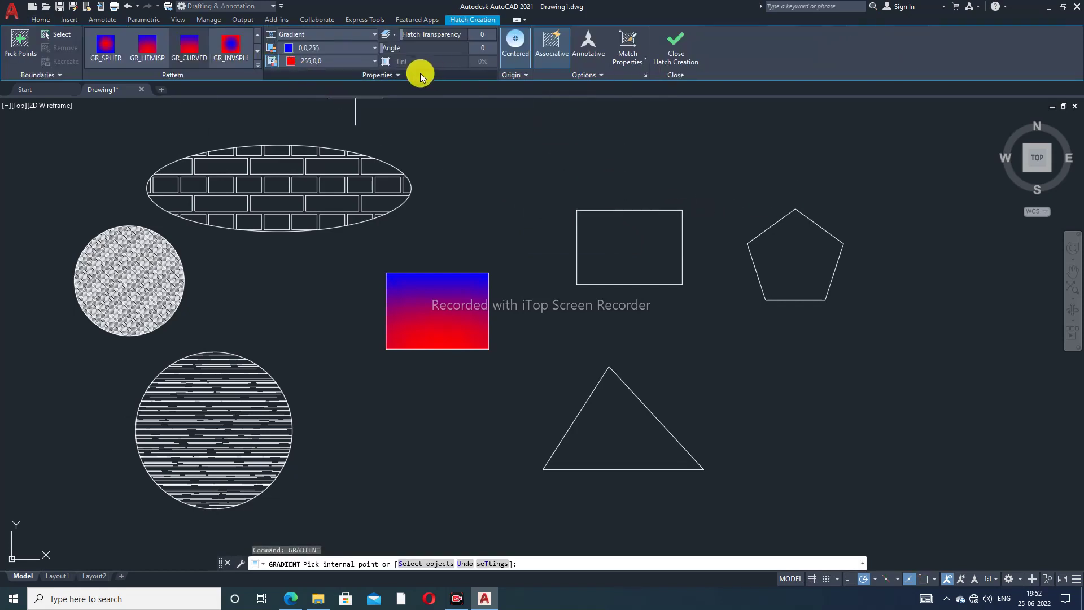
click(186, 65)
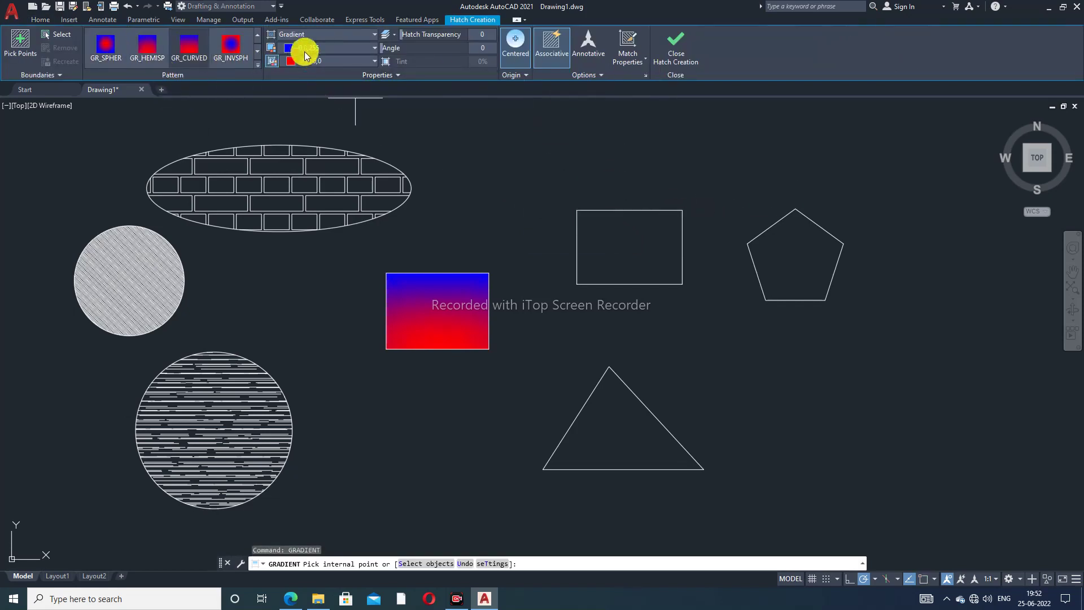
click(376, 61)
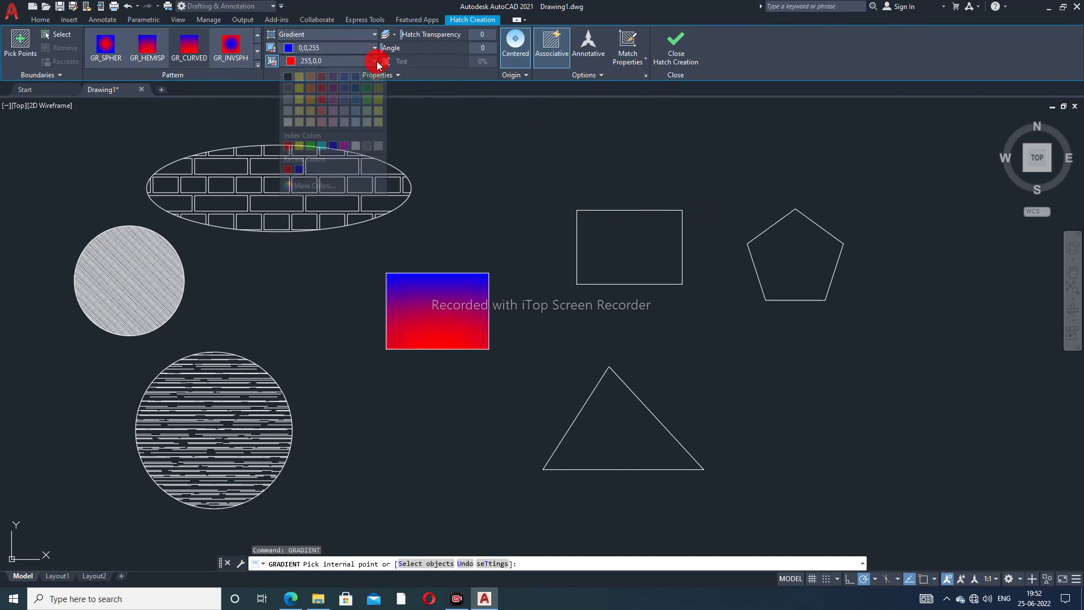
click(310, 146)
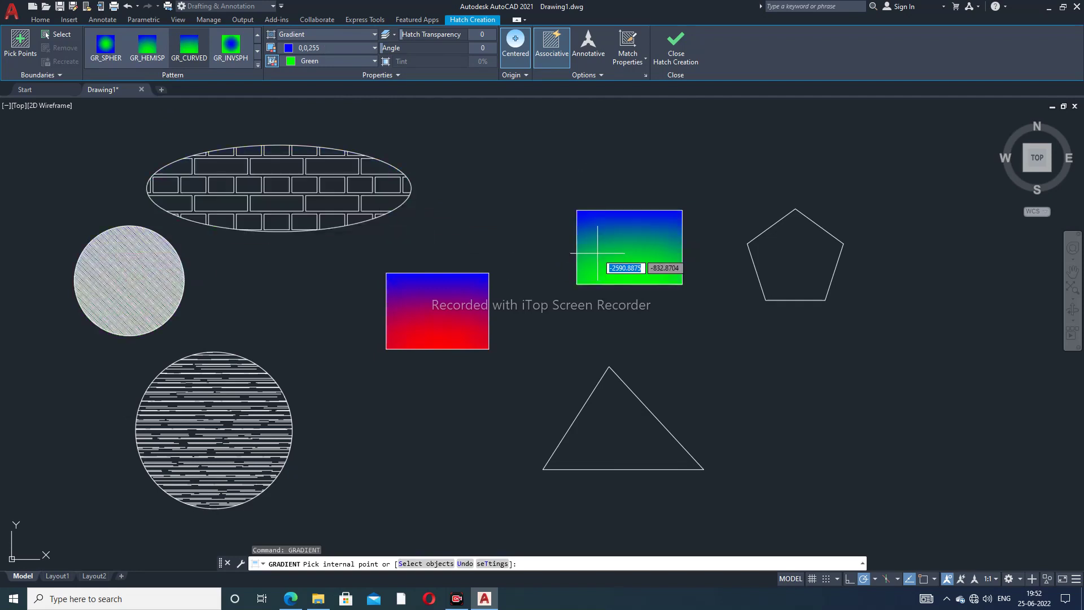
click(635, 261)
right_click(496, 156)
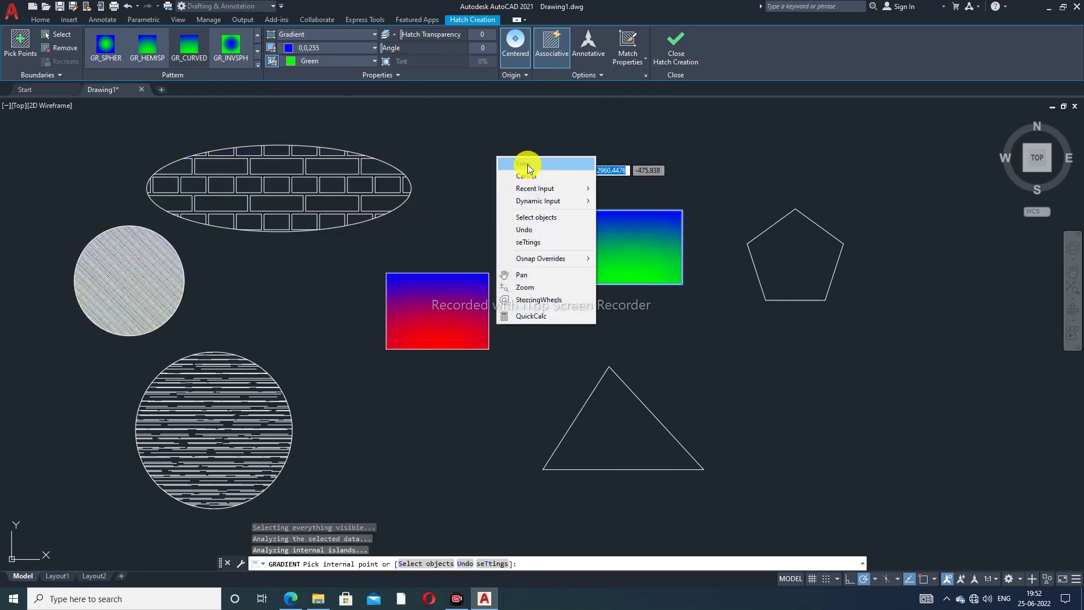
click(529, 166)
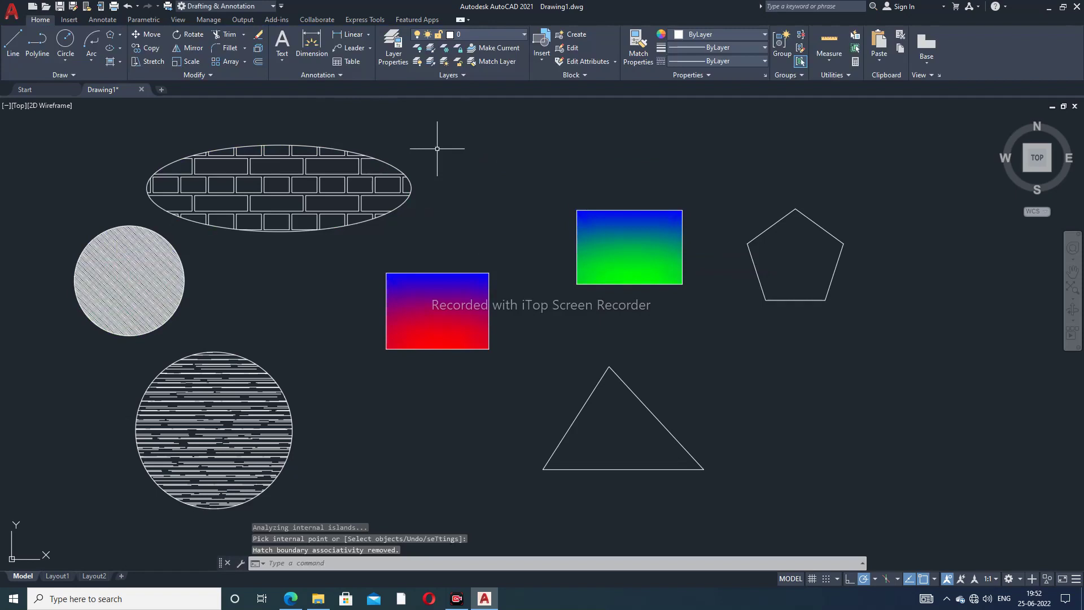
Fill the triangle with a new gradient whose second color is Magenta, keeping blue as the first color.
text(GRA)
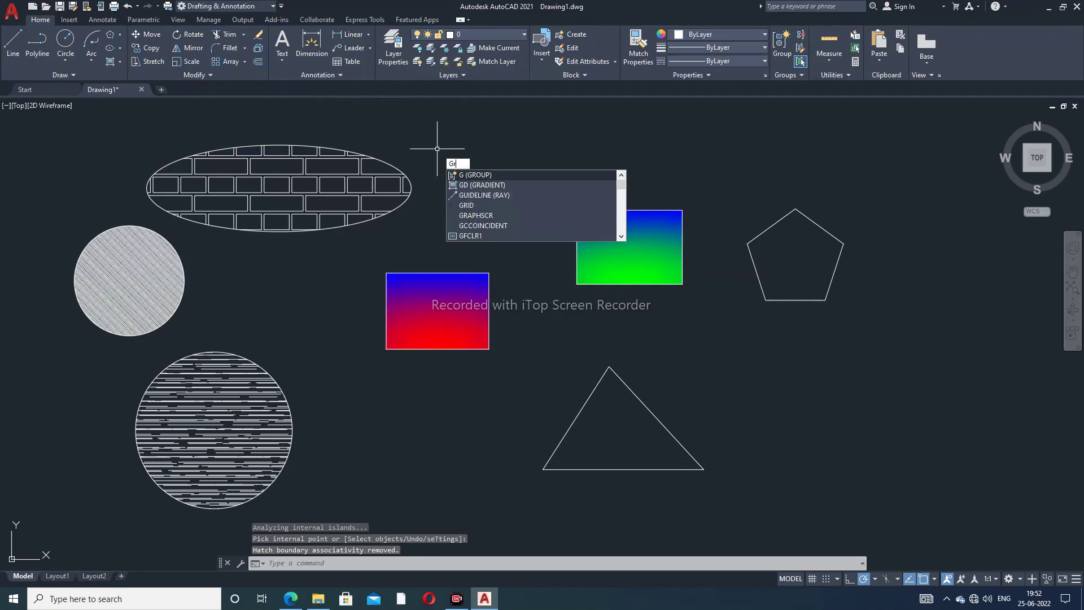
key(Return)
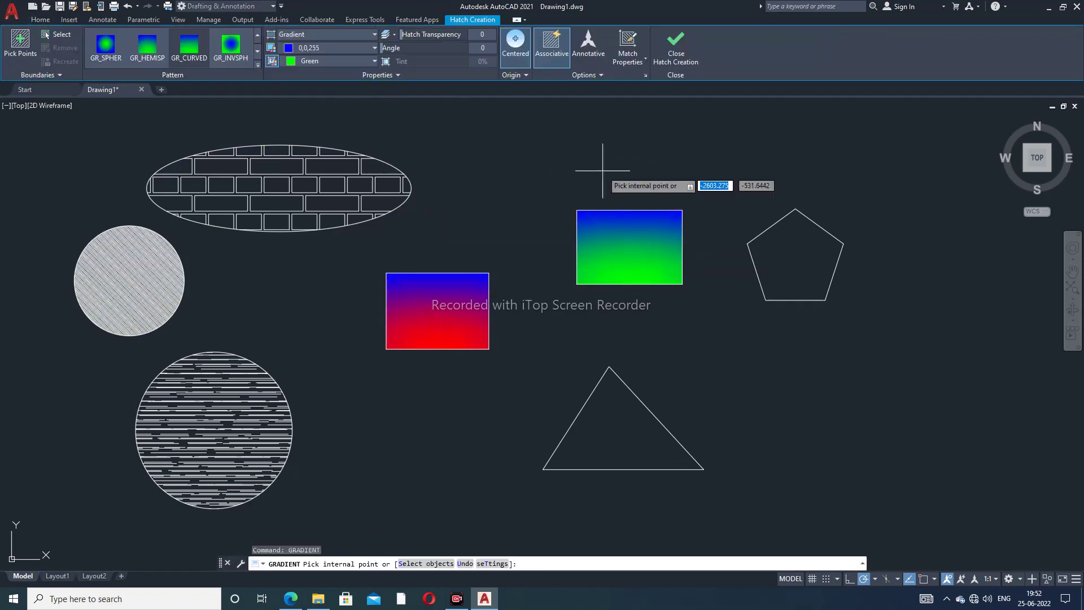
click(374, 61)
click(349, 147)
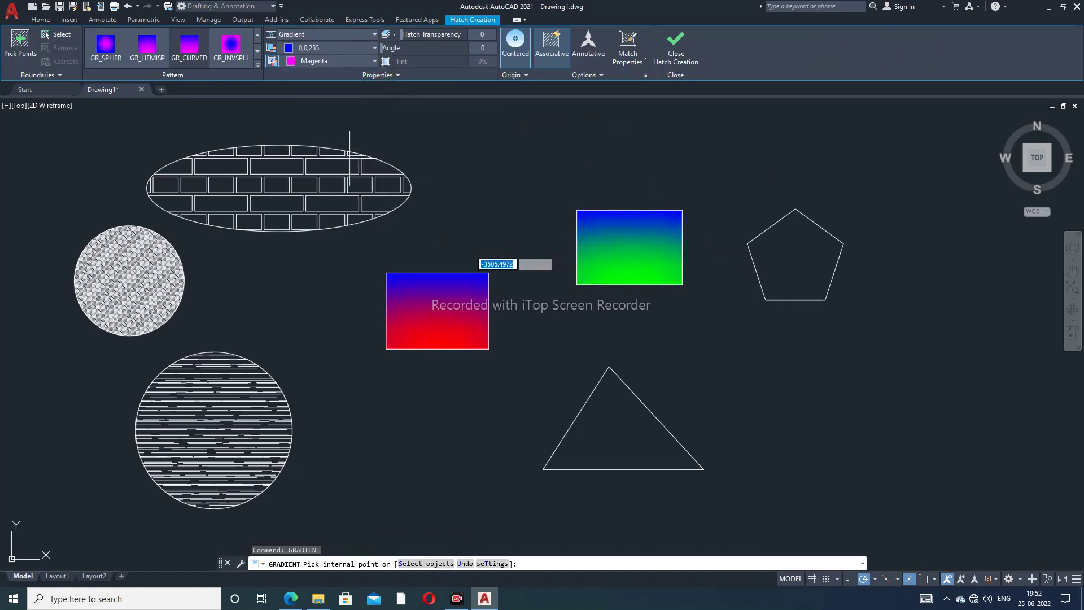
click(633, 443)
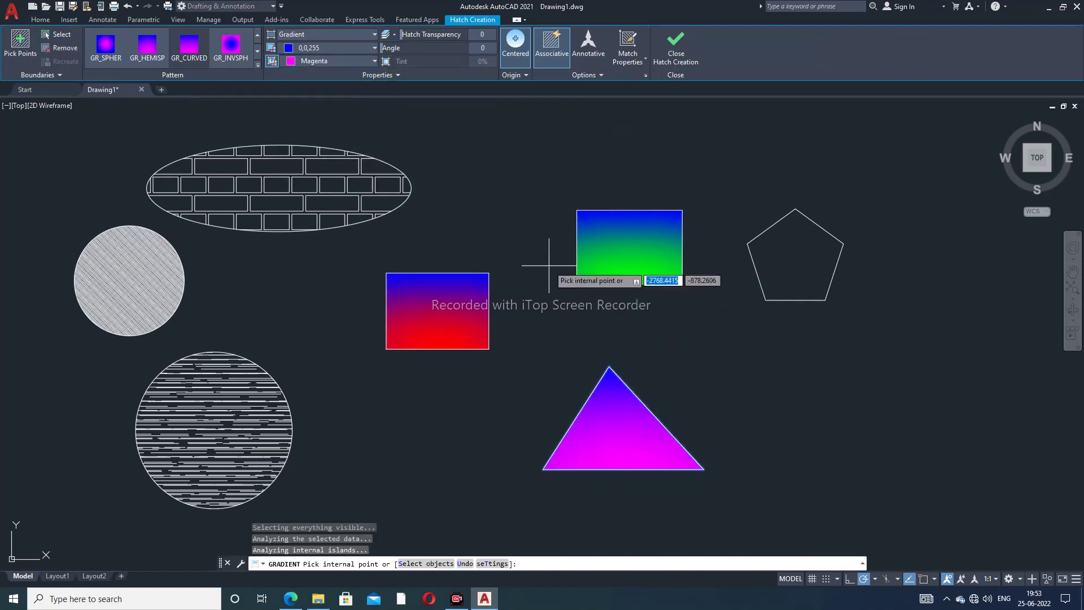
right_click(529, 201)
click(552, 209)
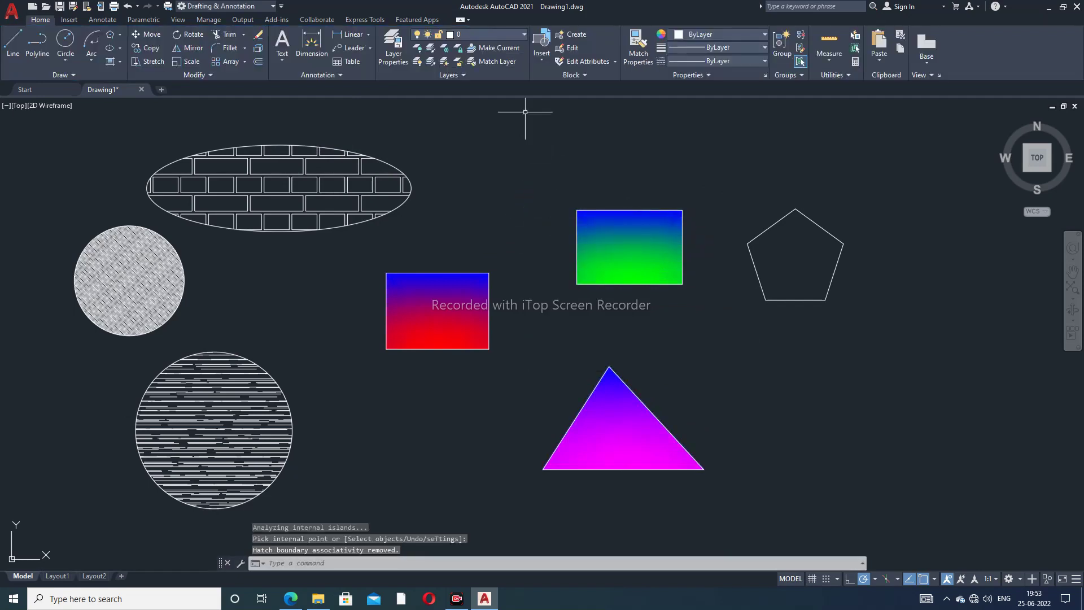
Fill the pentagon with a new gradient whose second color is Blue, keeping 0,0,255 as the first color.
click(121, 62)
click(142, 103)
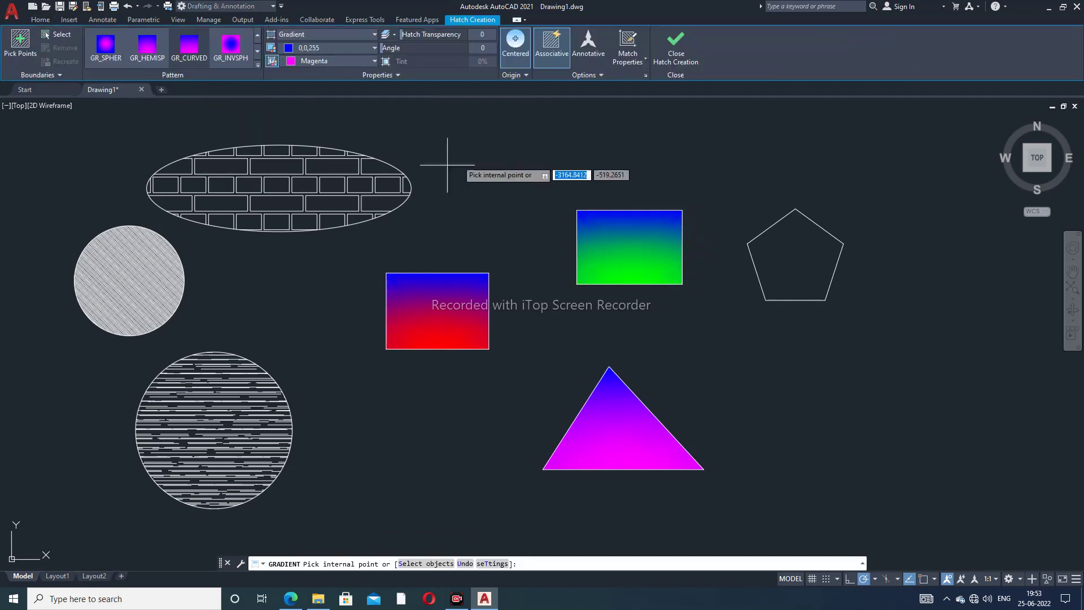
click(375, 61)
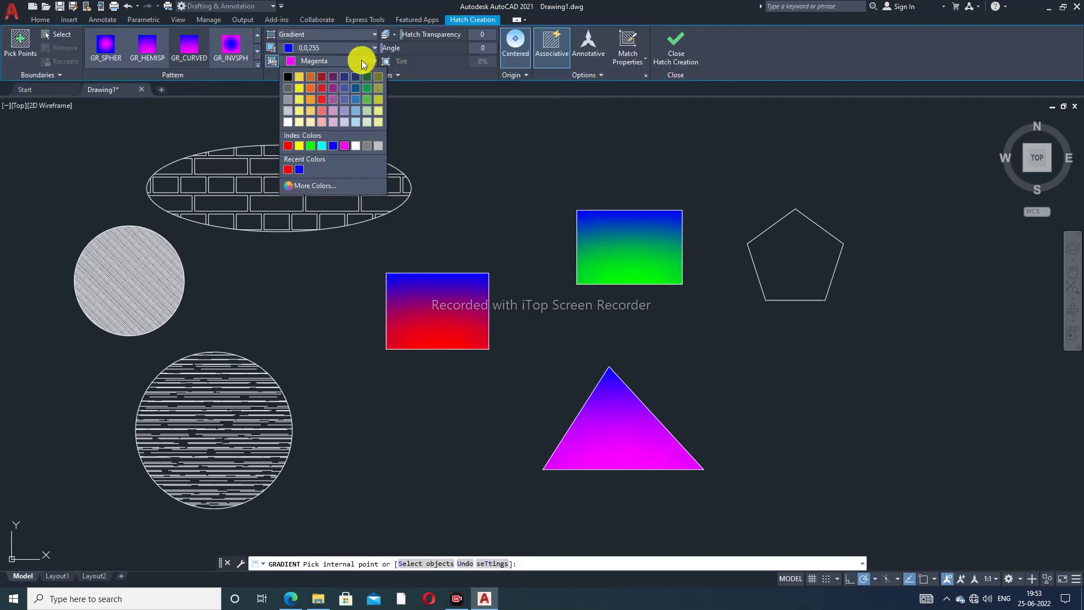
click(333, 146)
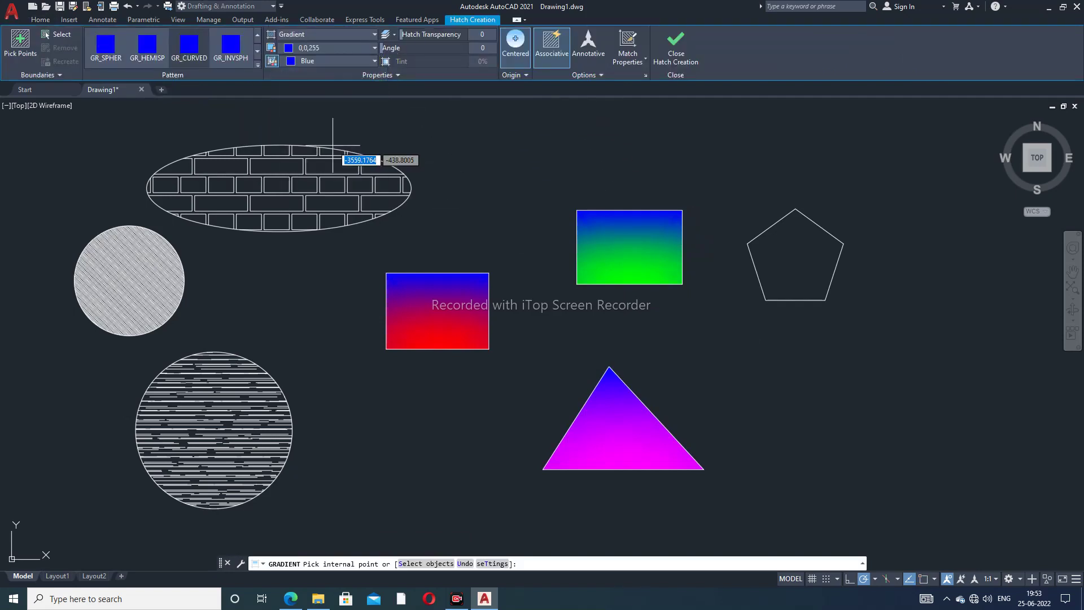
click(785, 250)
right_click(726, 164)
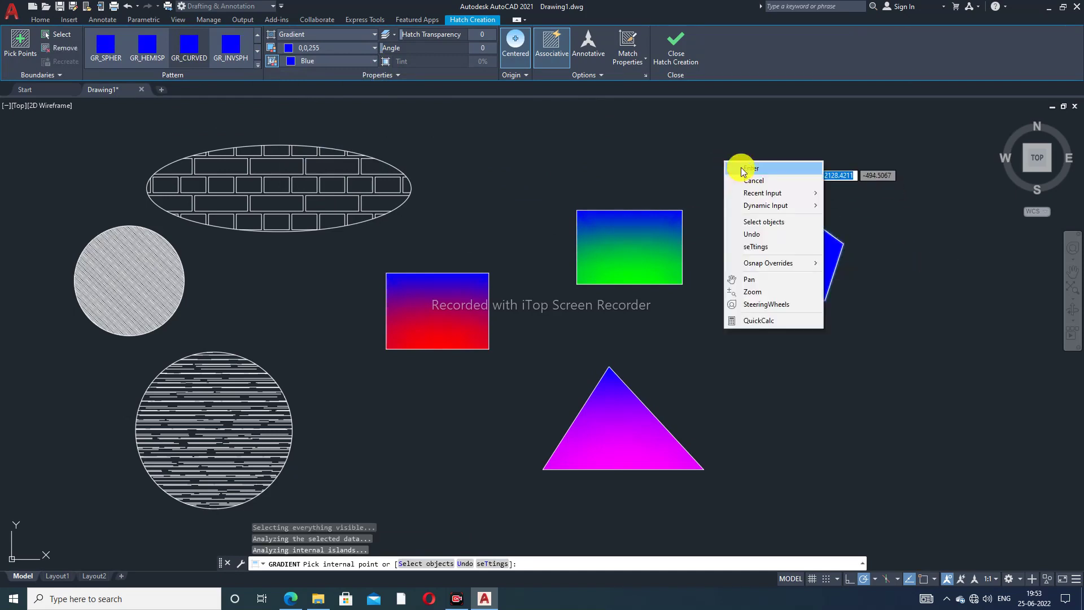
click(743, 168)
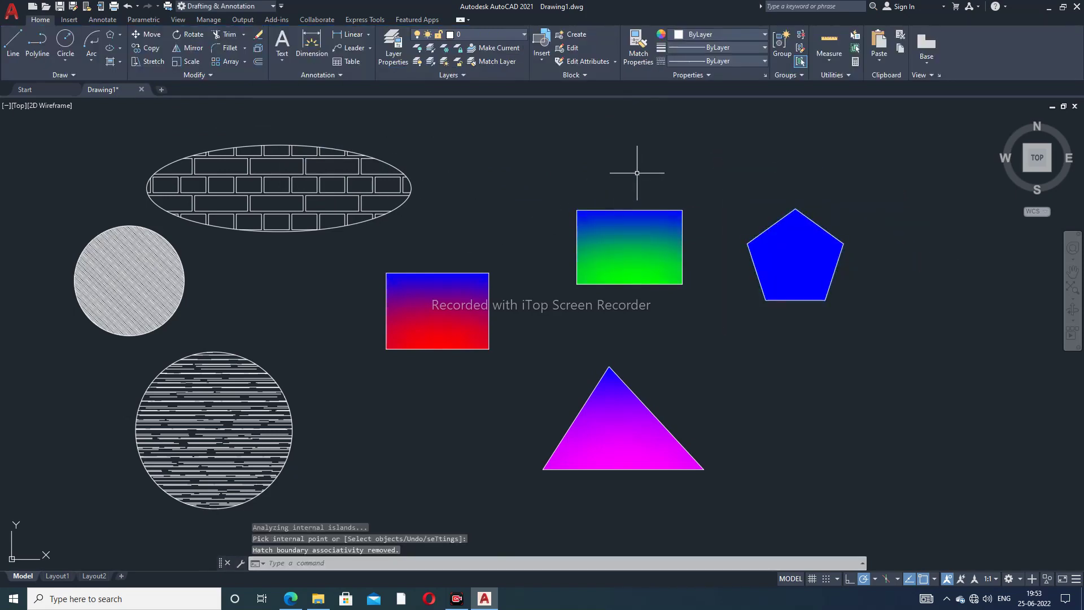
scroll(621, 217, up, 2)
scroll(615, 218, down, 4)
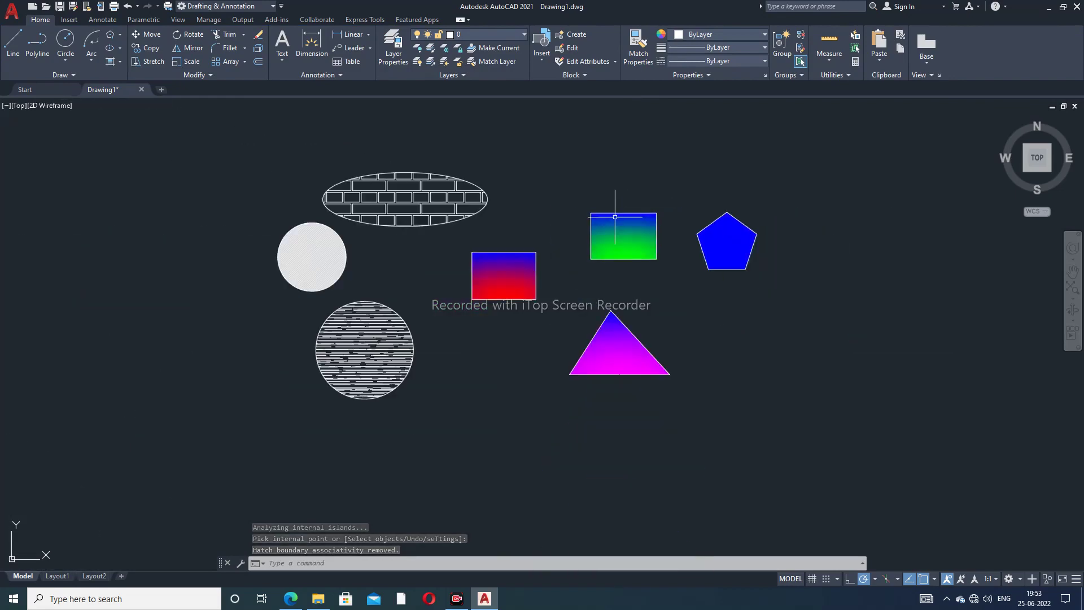
scroll(621, 218, up, 2)
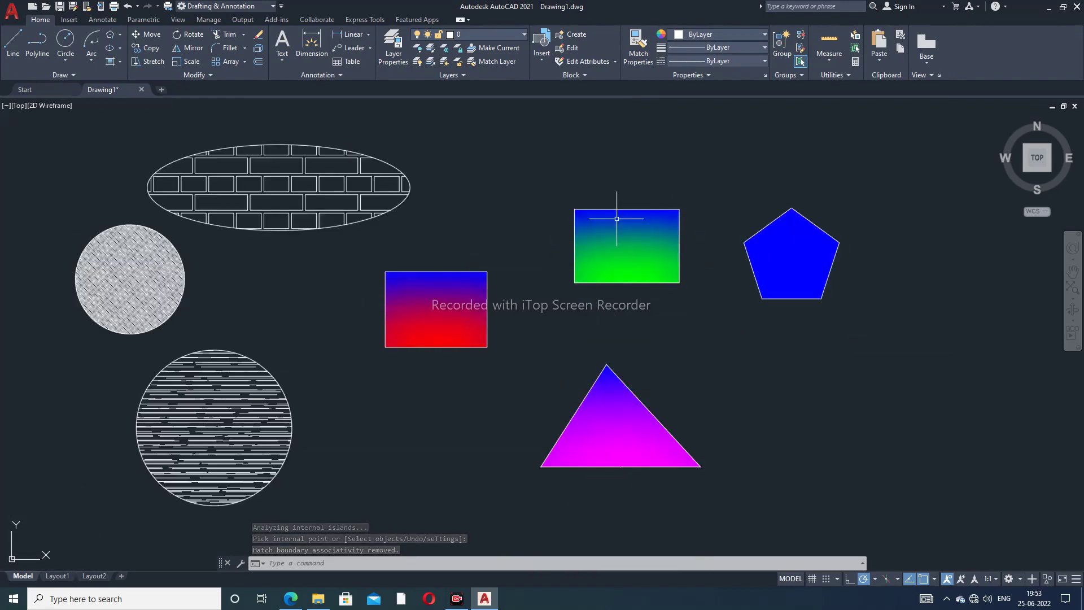
click(120, 62)
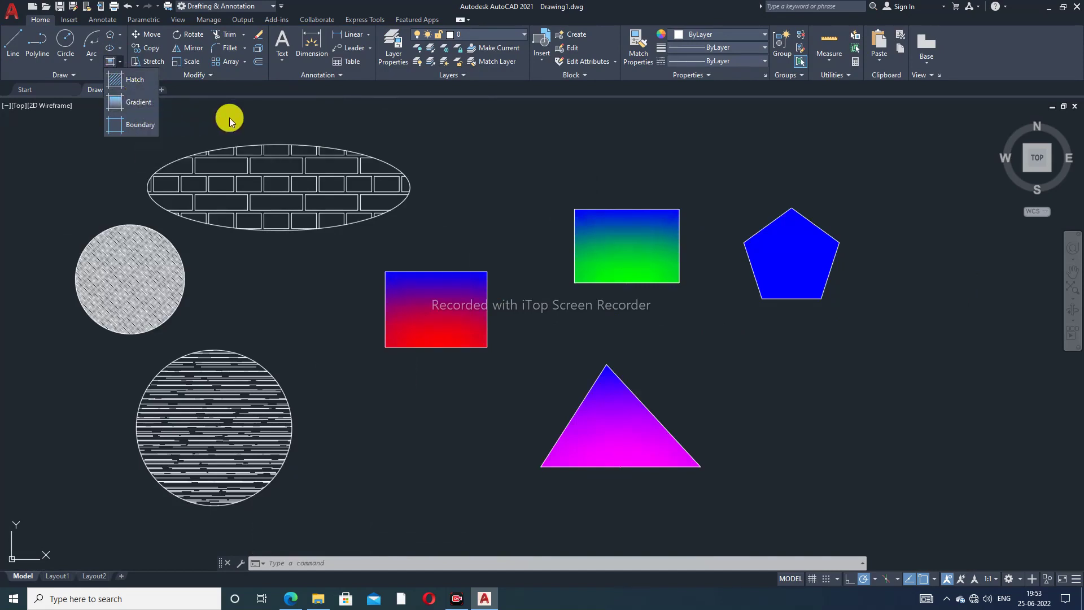
click(354, 375)
Switch to the AutoCAD Lecture-10 Hatch document in Microsoft Edge.
click(291, 597)
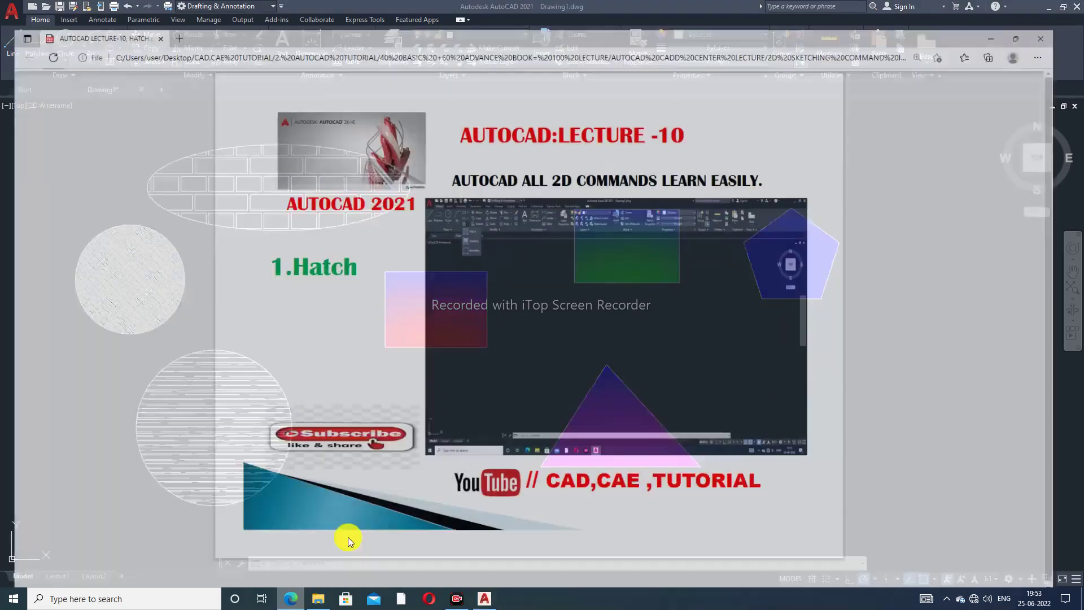